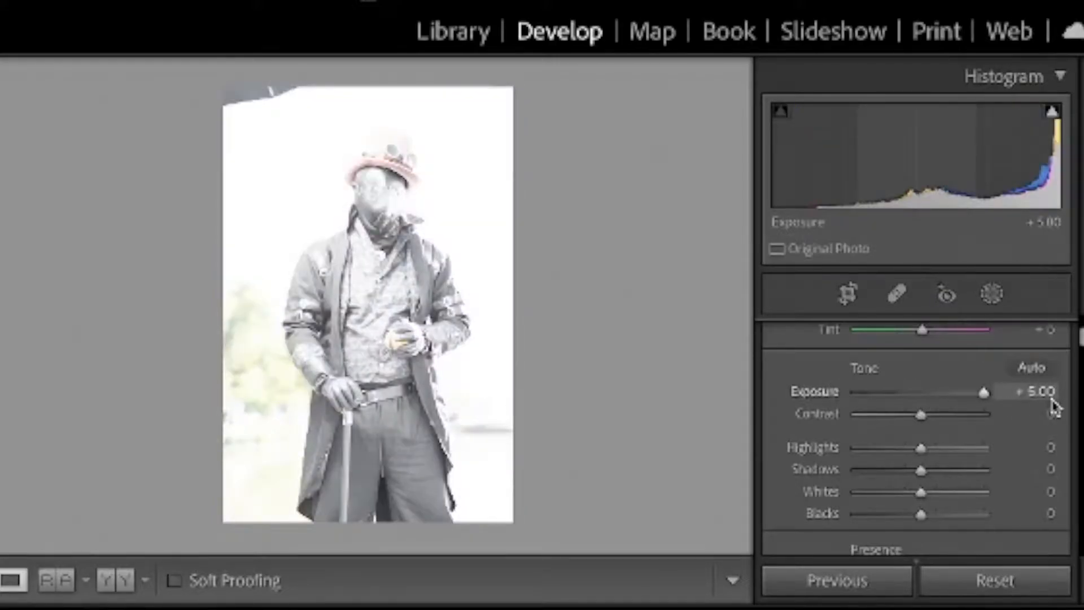
Set the photo's exposure to -0.55 and its contrast to +11.
left_click_drag(964, 421, 915, 416)
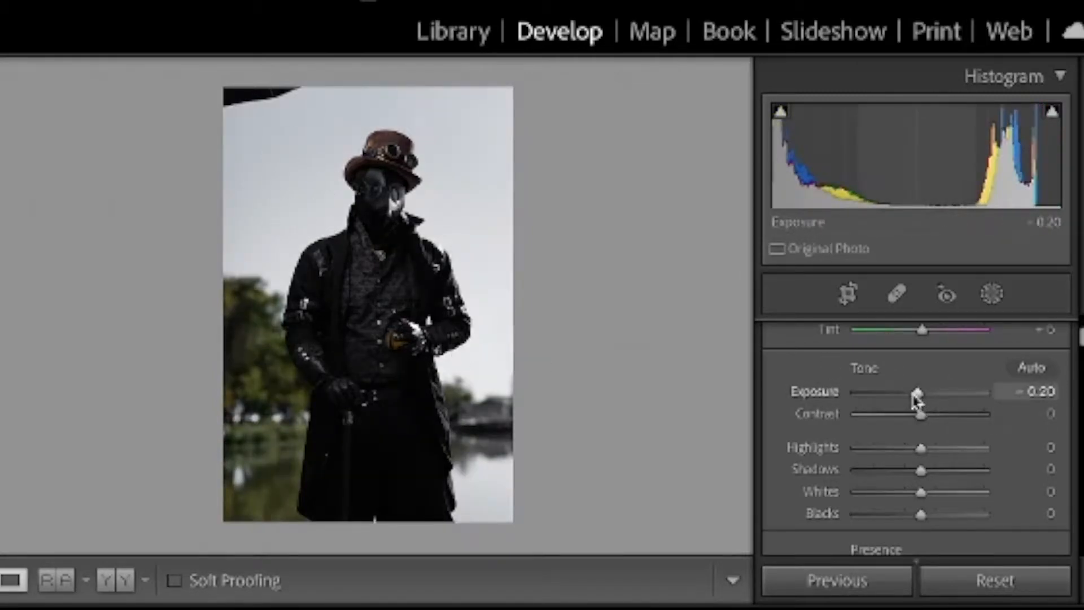
left_click_drag(916, 400, 912, 402)
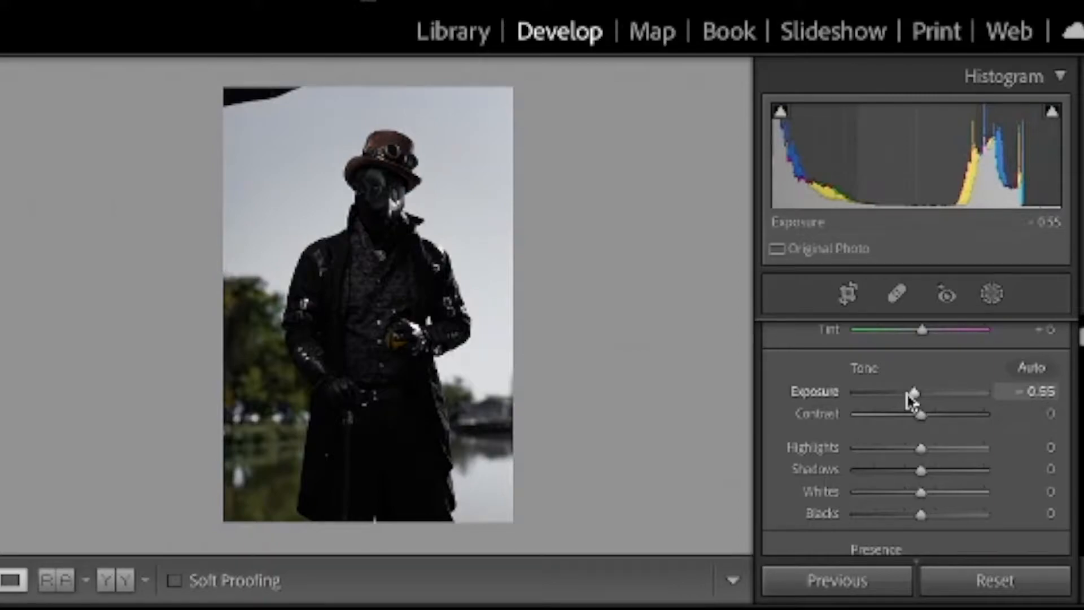
left_click_drag(932, 421, 928, 422)
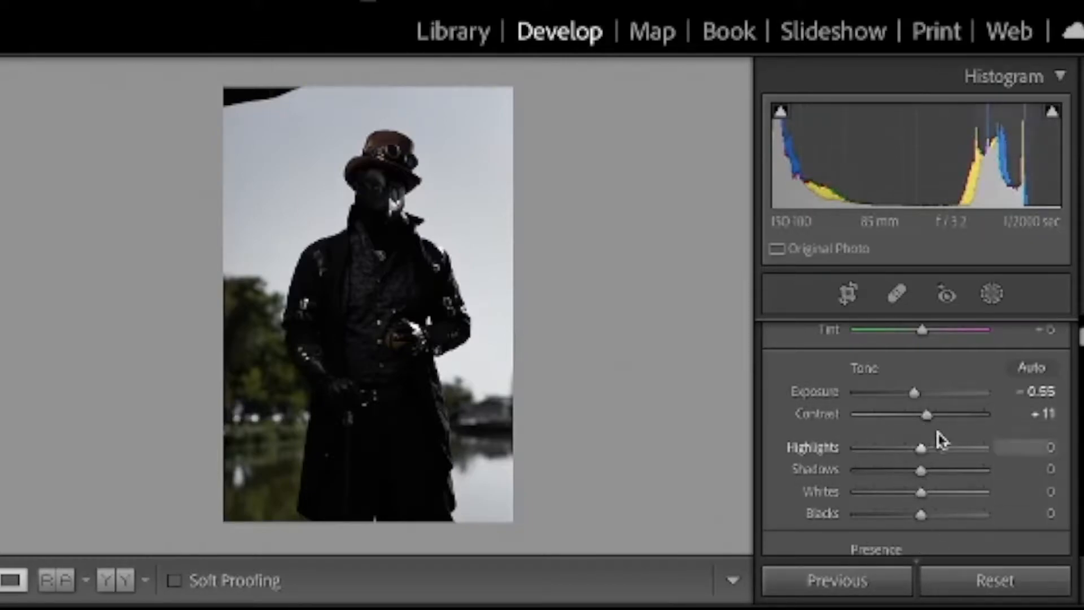
Set the photo's highlights to +15 and shadows to +41.
left_click_drag(922, 449, 1047, 461)
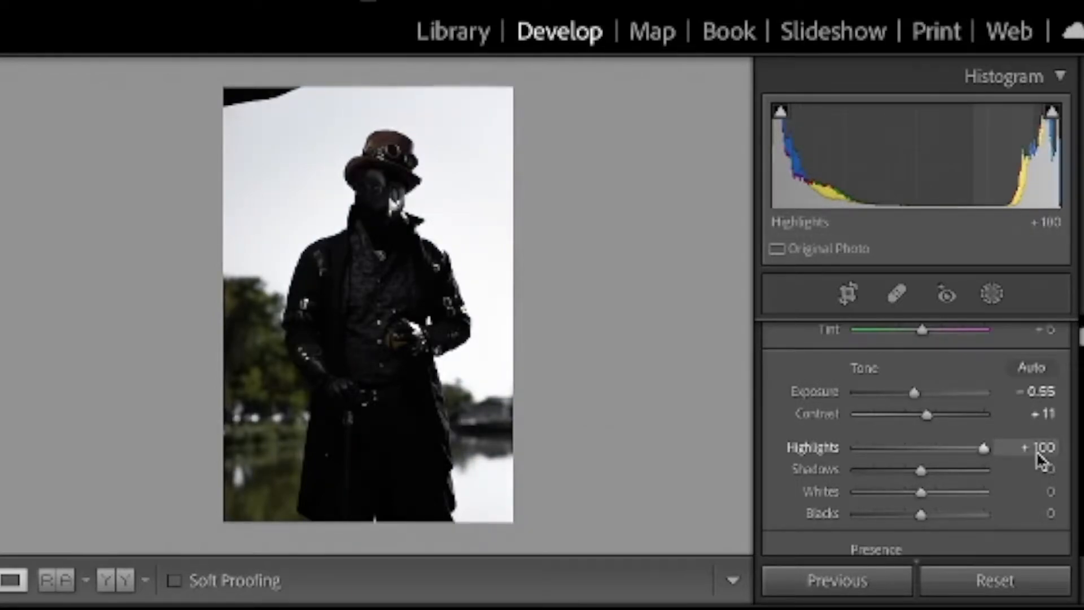
mouse_move(940, 479)
left_mouse_down()
mouse_move(790, 489)
mouse_move(956, 477)
mouse_move(937, 476)
left_mouse_up()
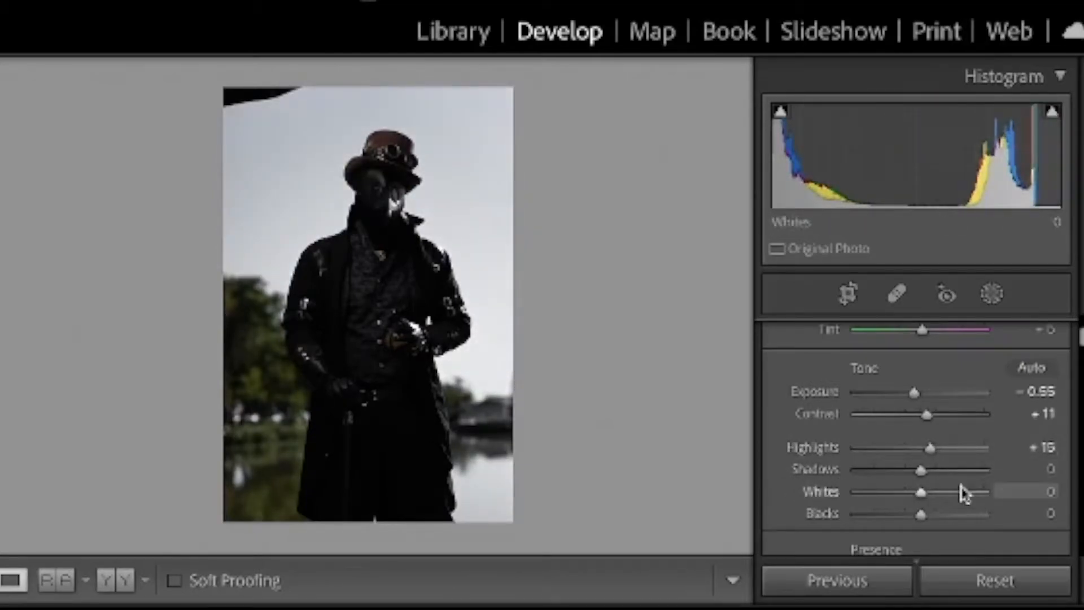
scroll(964, 492, "down", 1)
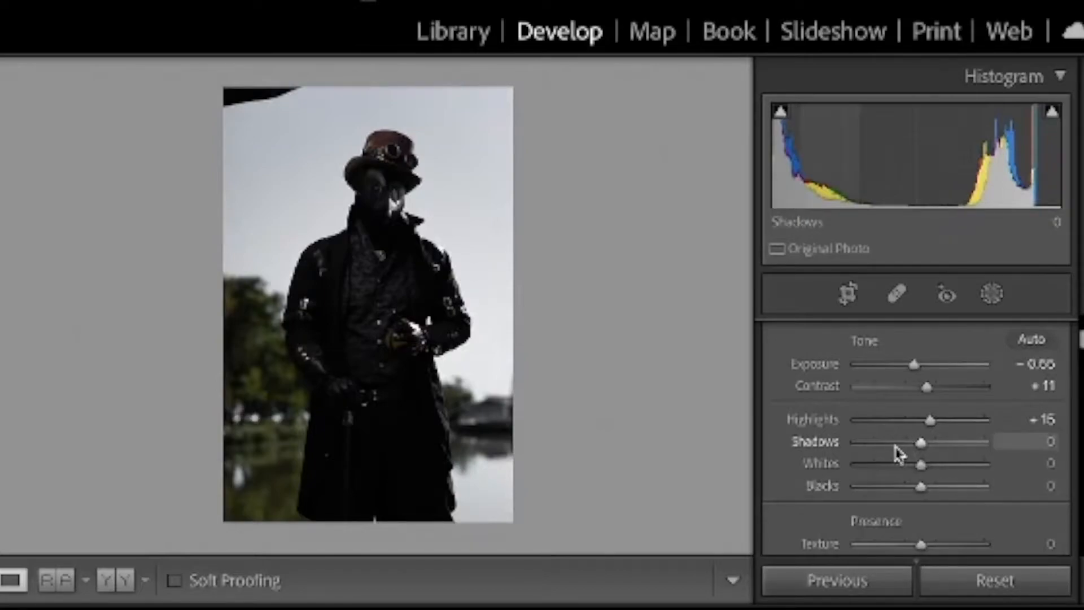
left_click_drag(962, 452, 950, 484)
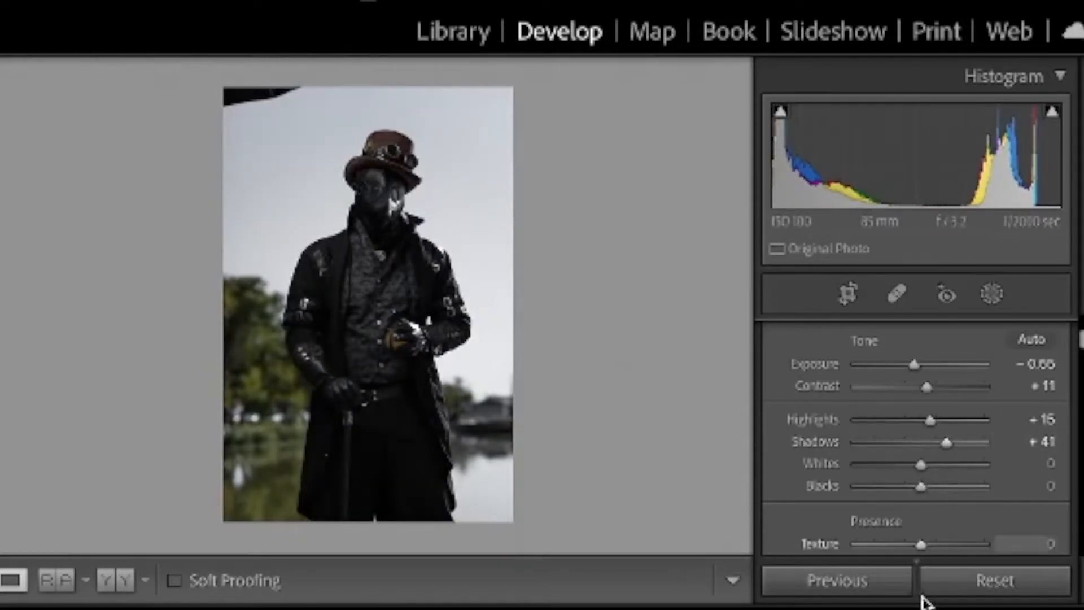
Set both the whites and the blacks of the photo to +27.
scroll(938, 527, "down", 1)
left_click_drag(948, 453, 938, 506)
scroll(939, 506, "down", 1)
scroll(939, 506, "up", 5)
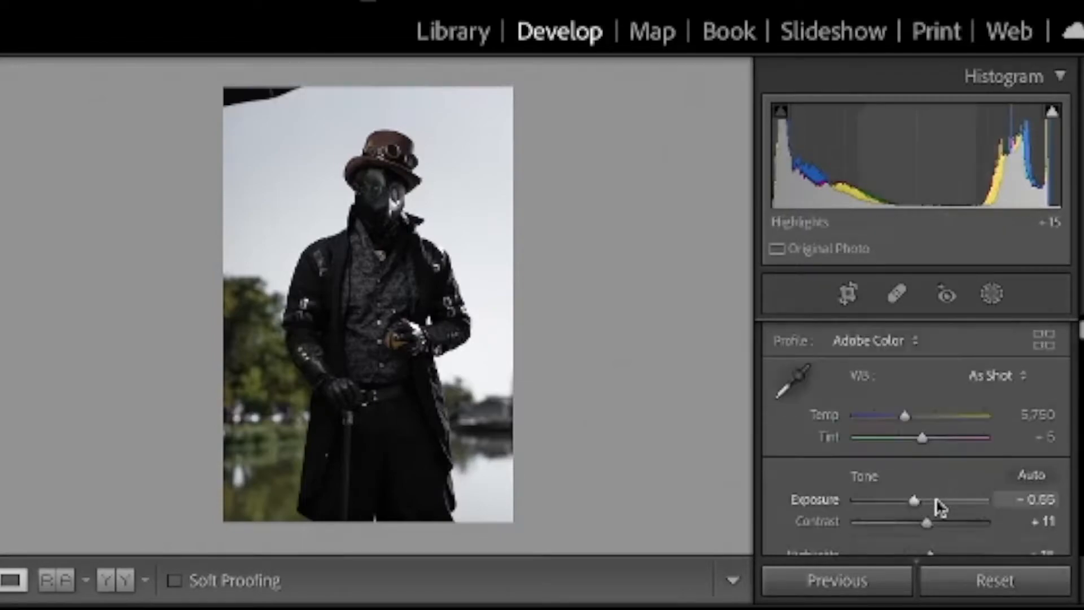
Set Texture to +31, trying softer and stronger amounts while judging the detail on the mask and hat up close.
scroll(939, 507, "down", 5)
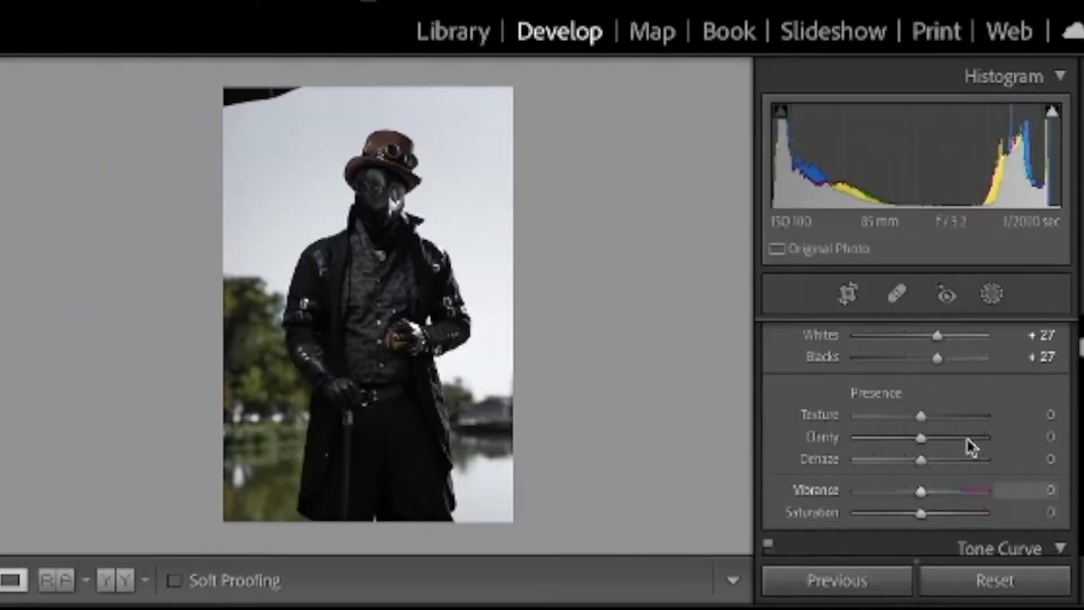
left_click_drag(946, 419, 1008, 425)
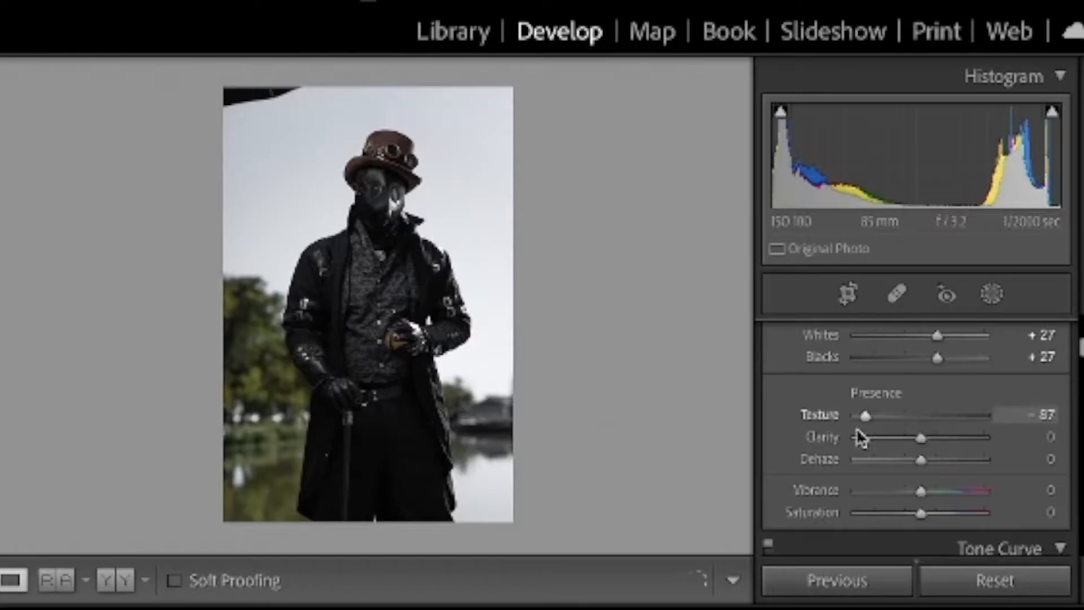
left_click_drag(864, 429, 1033, 473)
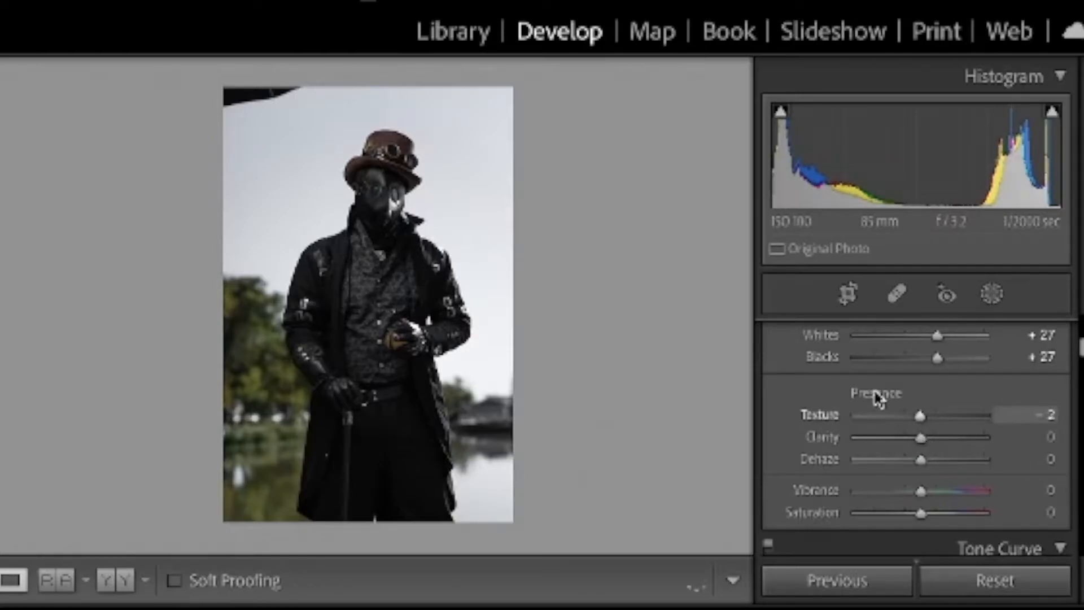
left_click(337, 196)
scroll(337, 196, "up", 8)
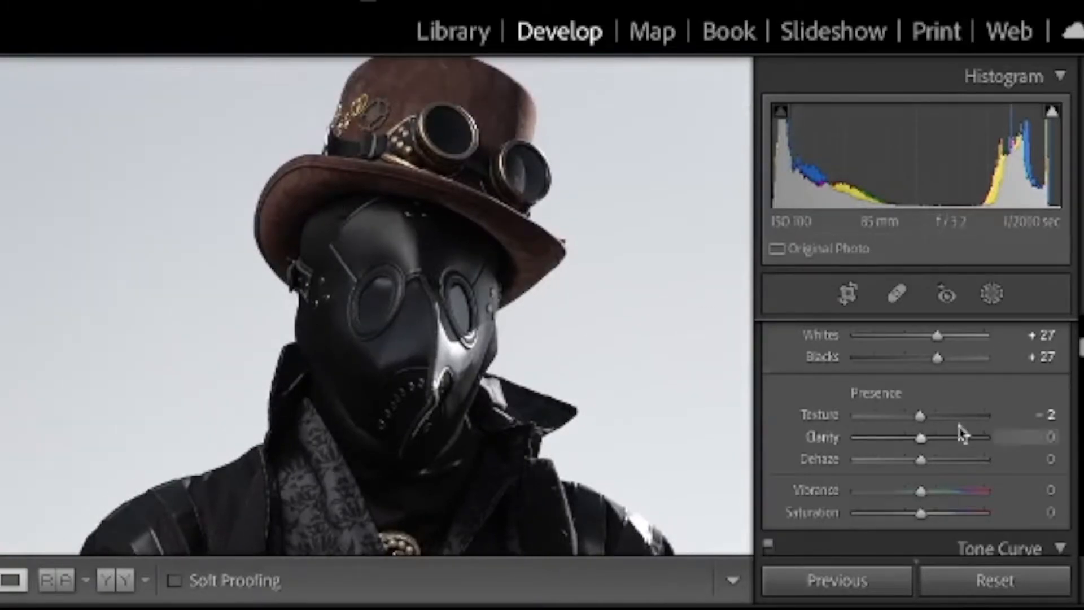
left_click_drag(905, 417, 941, 429)
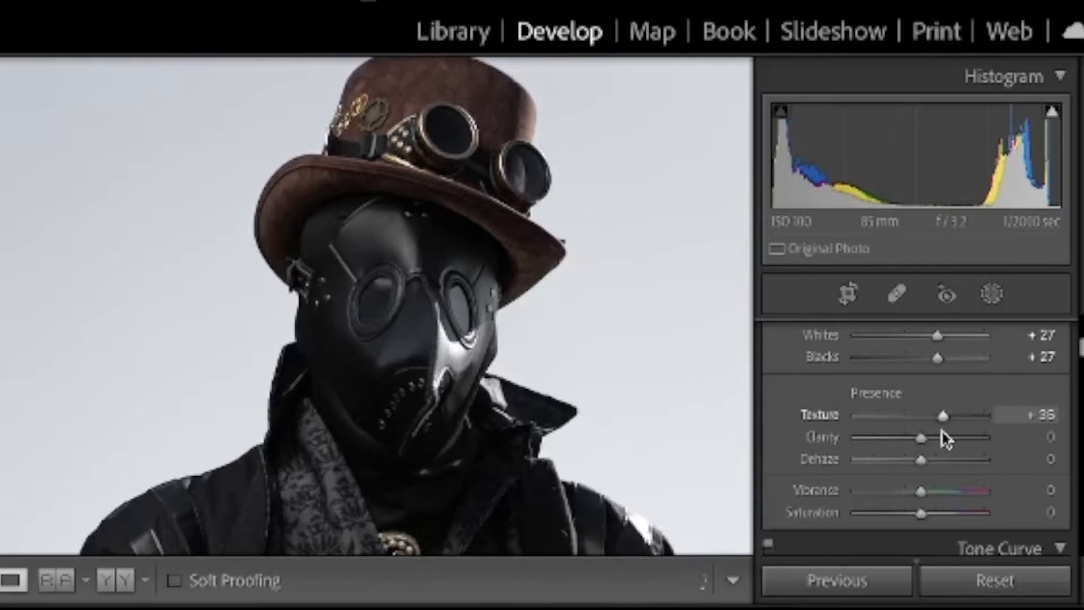
scroll(938, 437, "down", 2)
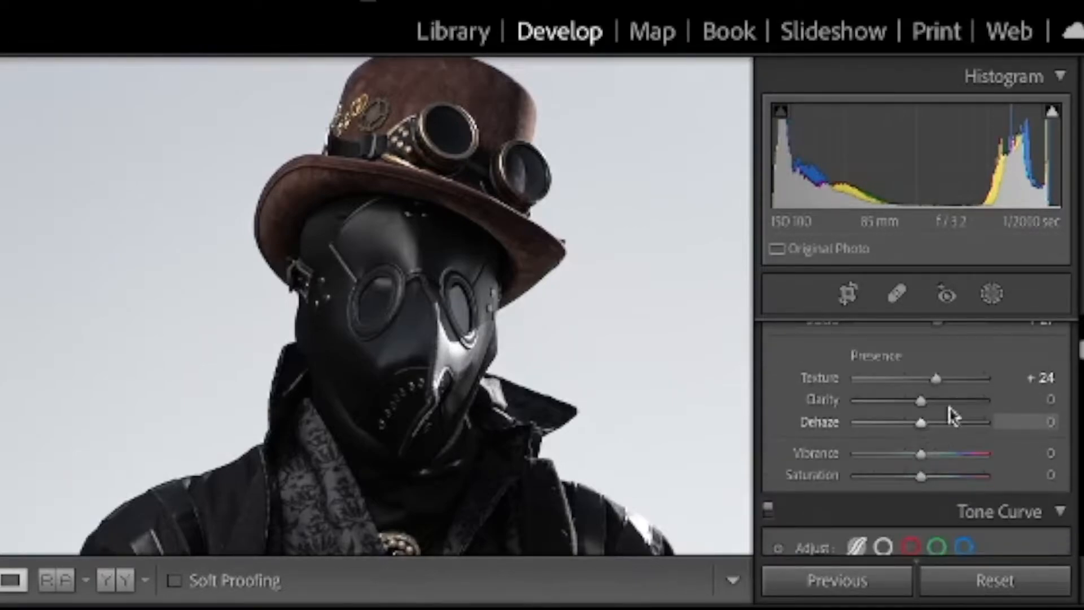
left_click_drag(968, 382, 1056, 388)
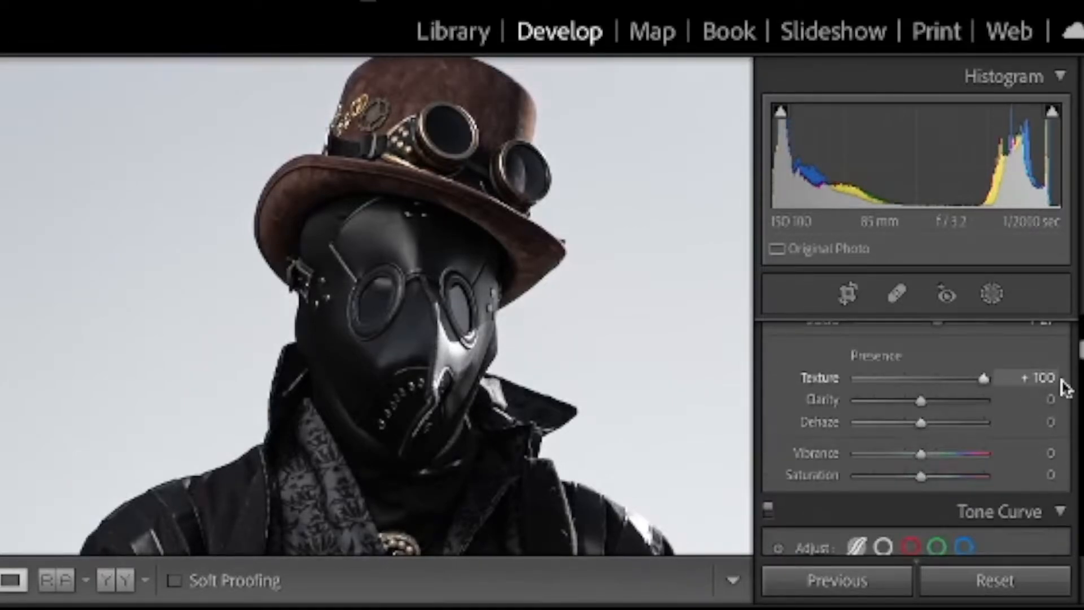
left_click_drag(935, 414, 943, 416)
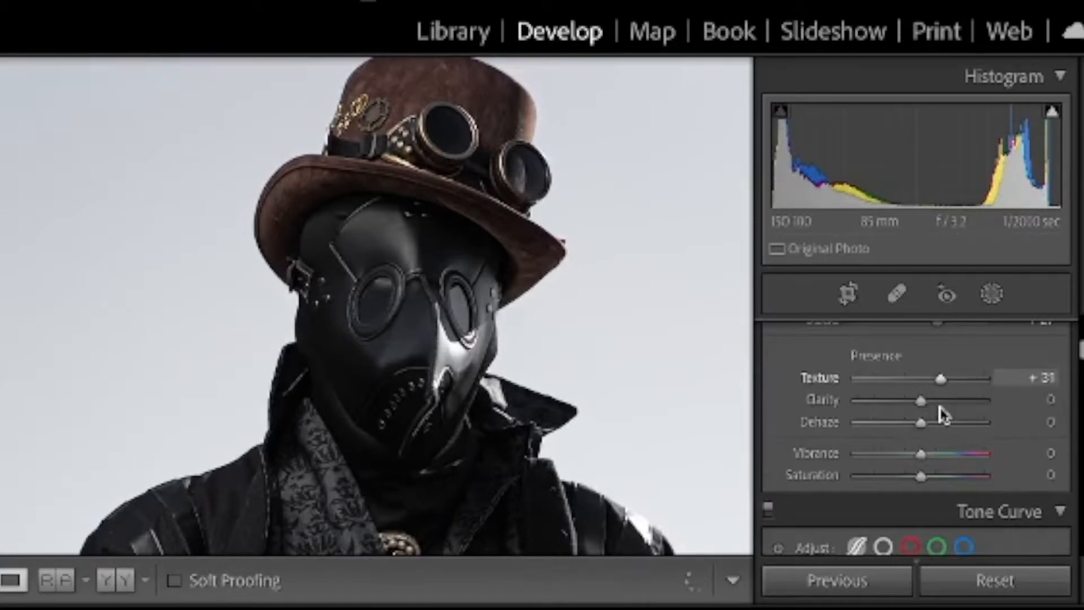
Set Clarity to +11 and Dehaze to +14, judging the effect on the full photo.
scroll(939, 417, "down", 1)
mouse_move(942, 394)
left_mouse_down()
mouse_move(909, 397)
mouse_move(926, 395)
left_mouse_up()
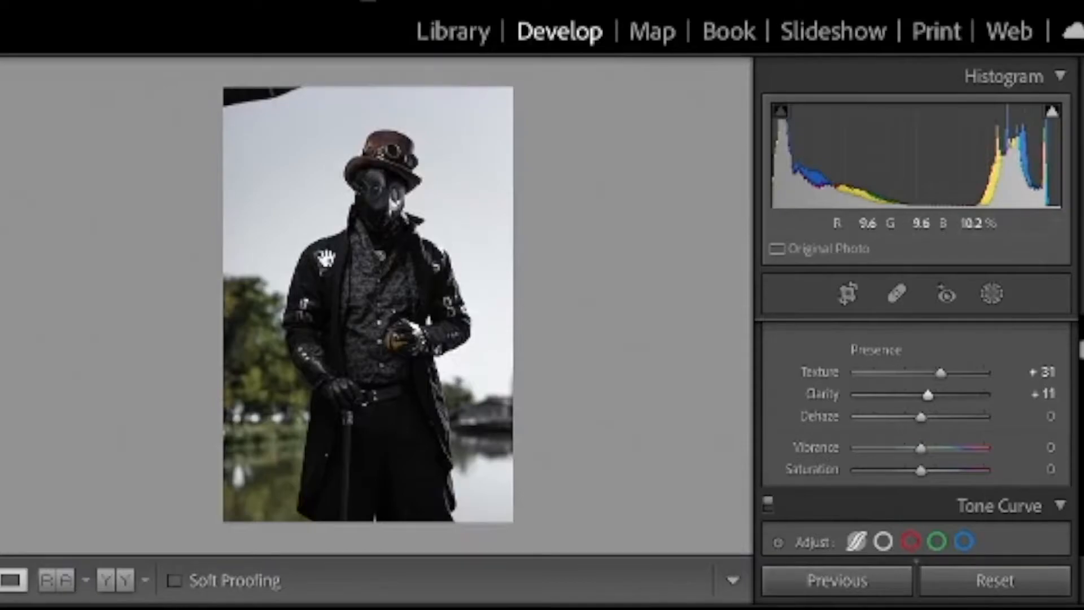
left_click(325, 258)
left_click(326, 259)
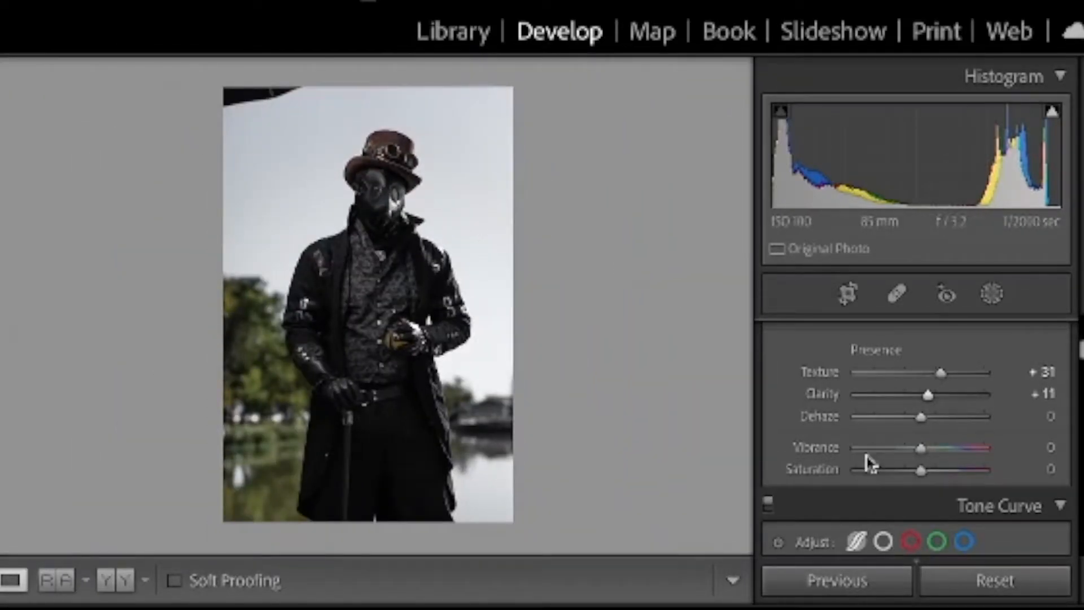
left_click_drag(984, 417, 932, 448)
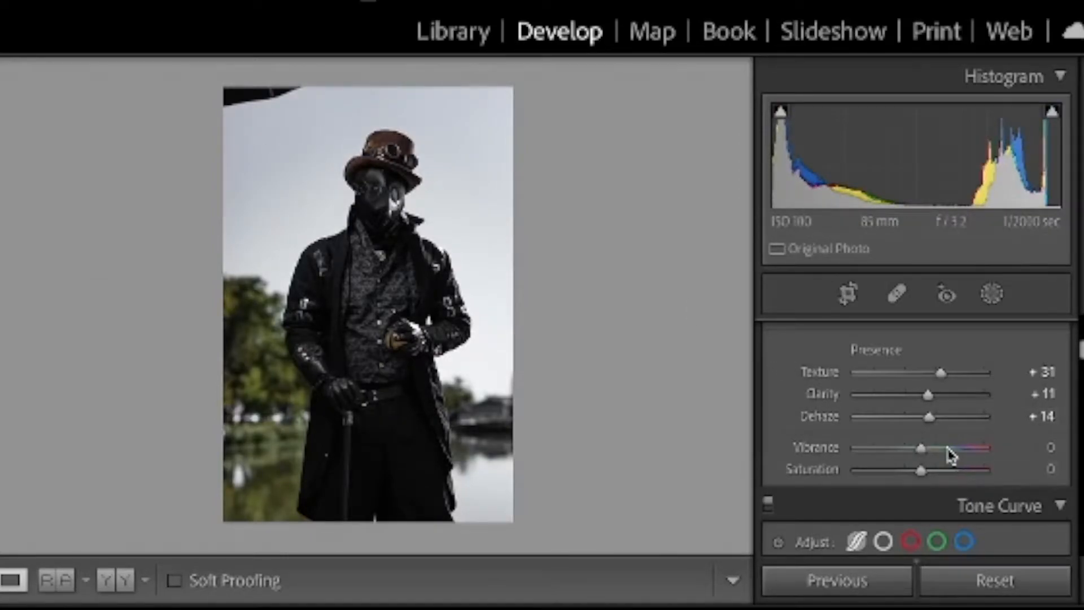
Set Vibrance to +21 and Saturation to +3.
scroll(949, 449, "down", 1)
left_click_drag(941, 424, 668, 506)
left_click_drag(870, 423, 1000, 445)
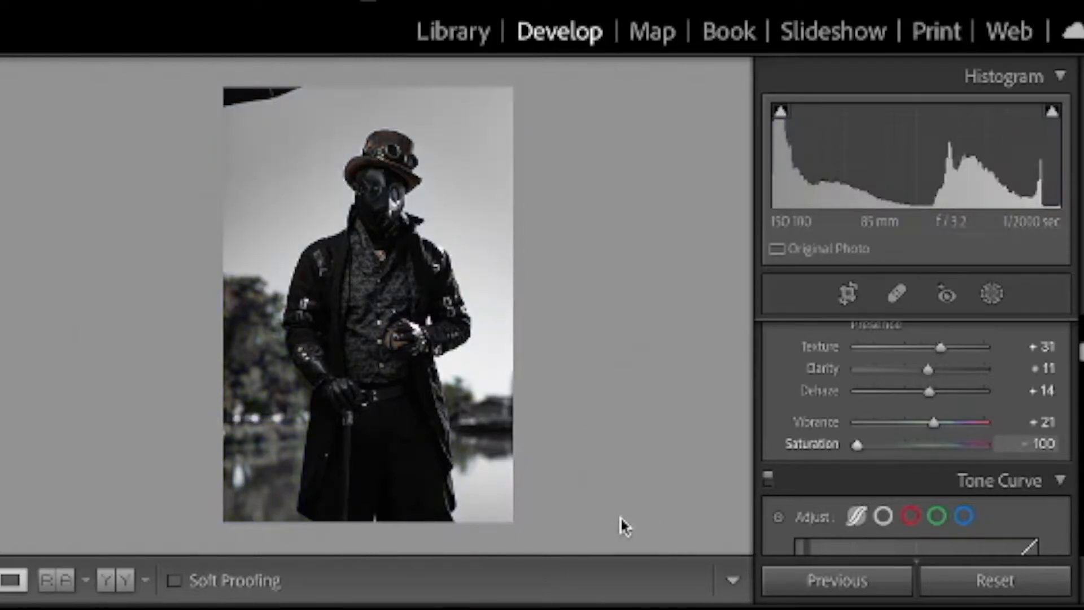
left_click_drag(789, 496, 922, 480)
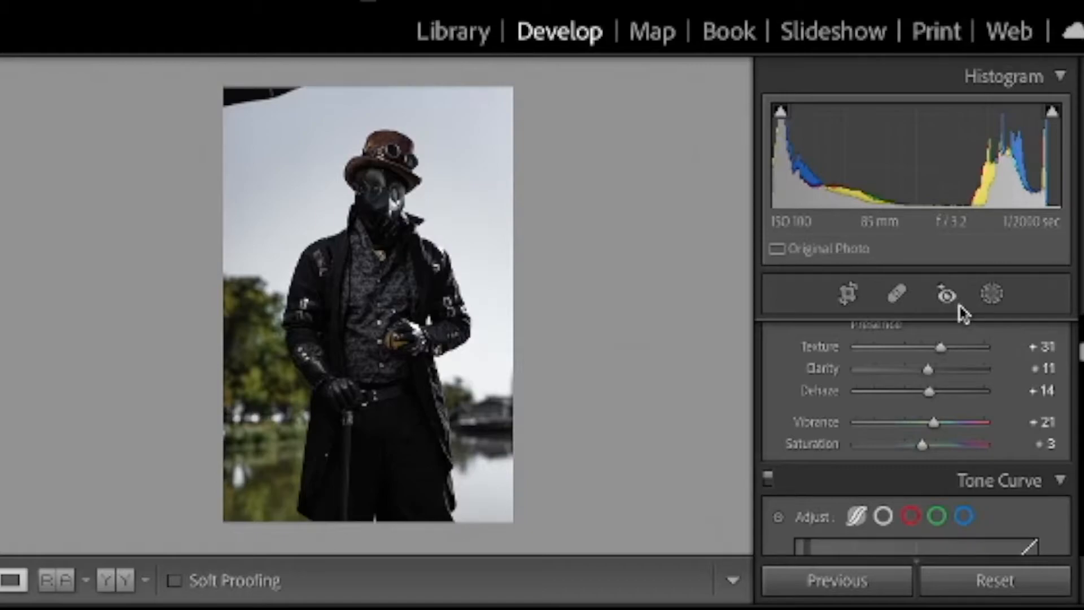
Crop the photo tighter around the figure, cutting out the dark object in the upper-left corner of the sky.
scroll(984, 455, "up", 10)
scroll(985, 459, "down", 1)
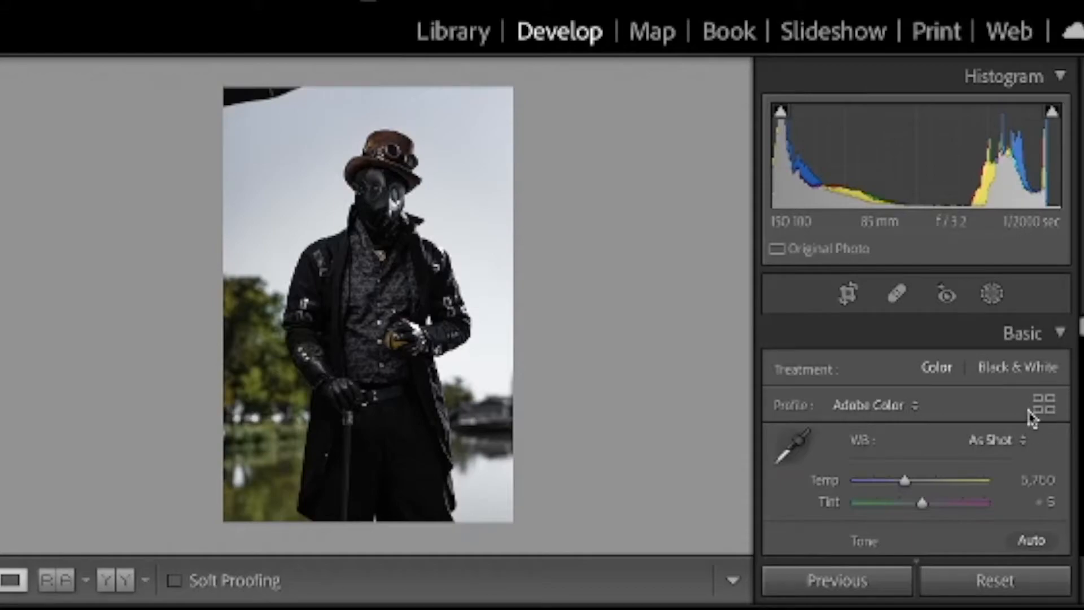
left_click(847, 302)
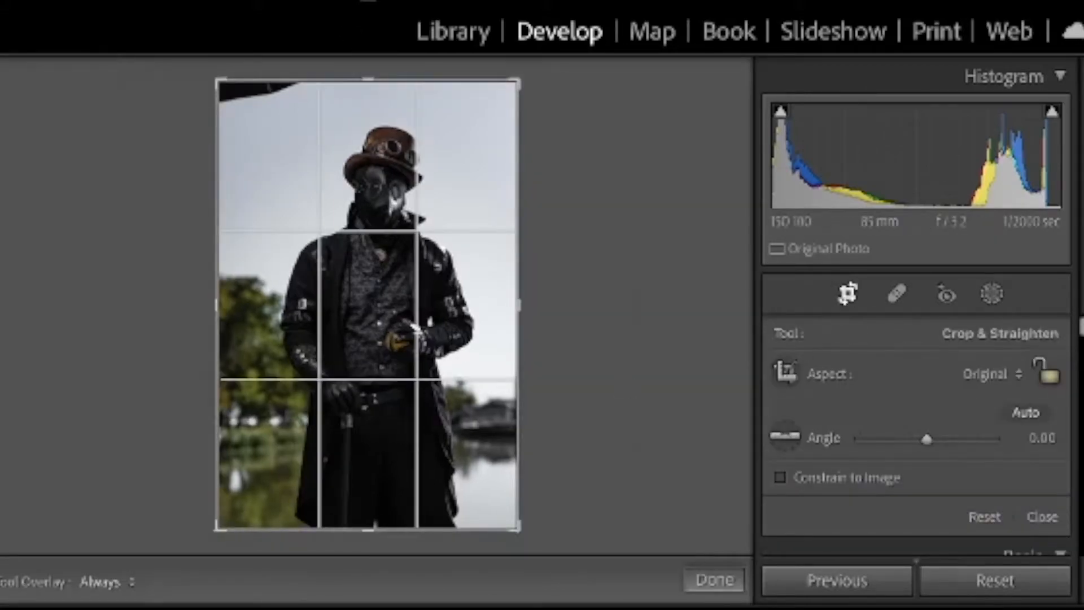
mouse_move(222, 81)
left_mouse_down()
mouse_move(227, 102)
mouse_move(229, 92)
left_mouse_up()
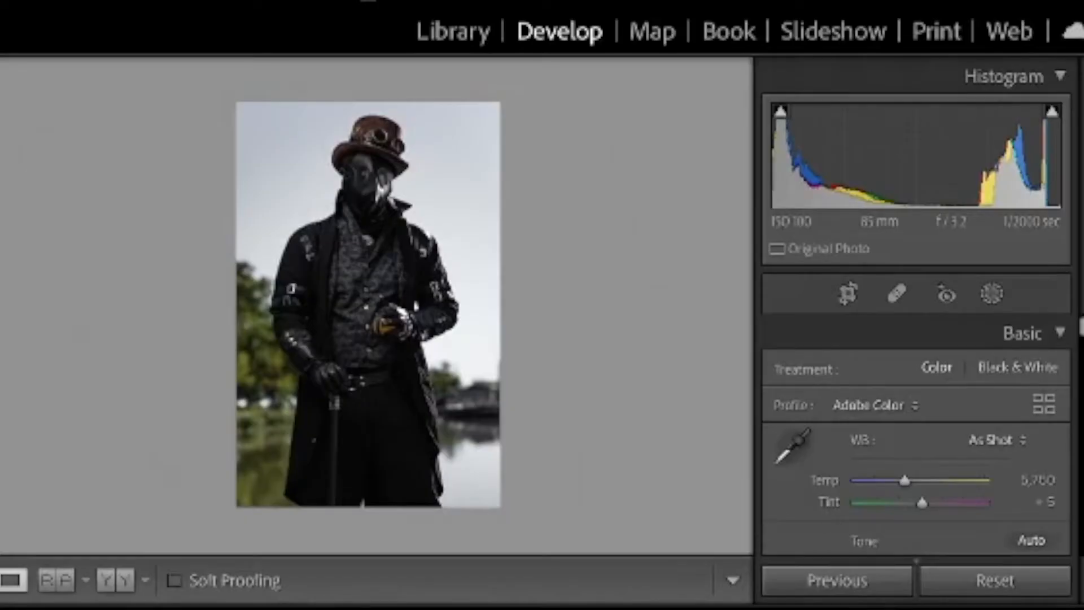
Add a Select Subject mask to the figure and compare the edit with the original photo.
left_click(992, 294)
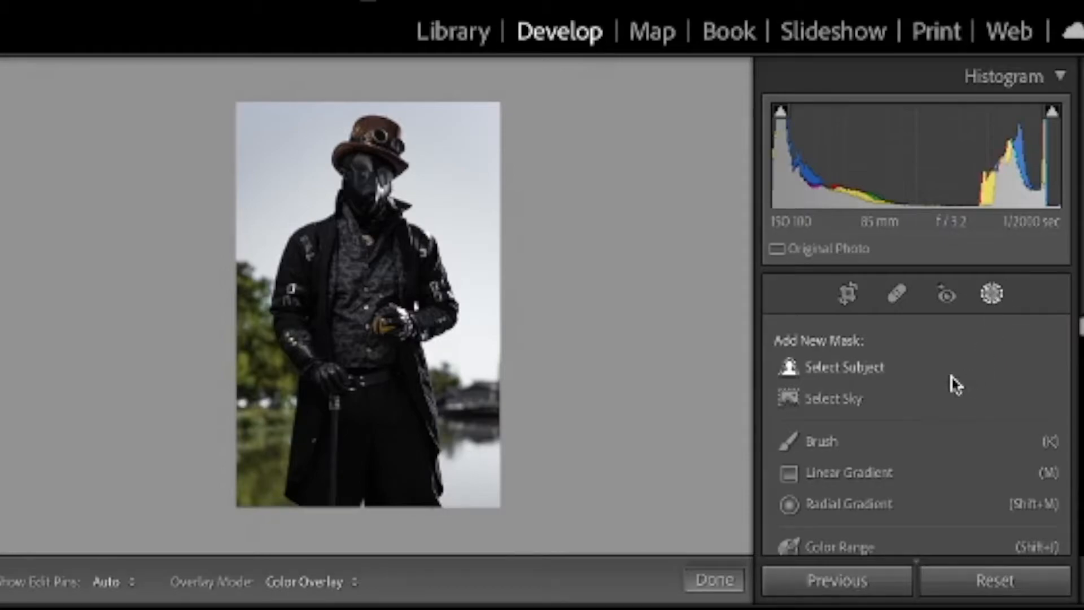
left_click(950, 372)
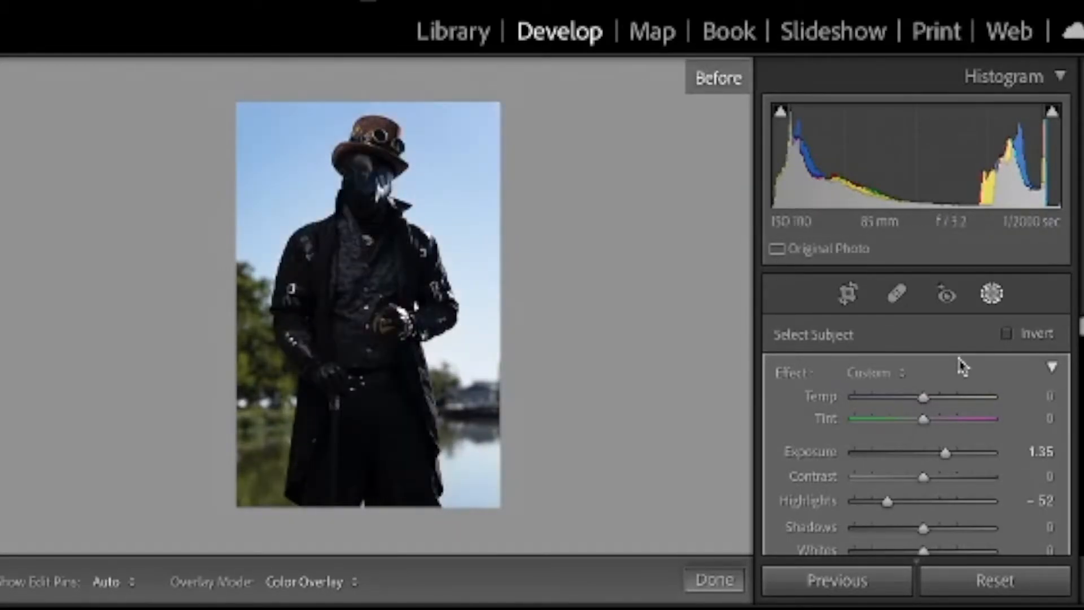
key("backslash")
scroll(938, 501, "down", 2)
scroll(938, 501, "up", 2)
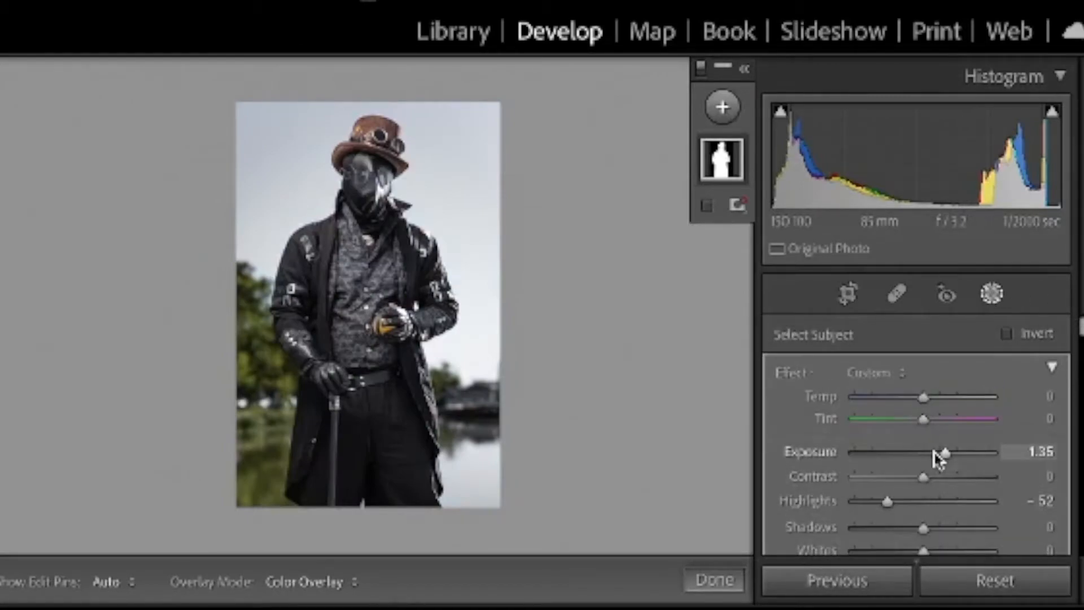
Set the subject mask's exposure to 0.77, contrast to 15 and highlights to -24.
scroll(935, 460, "down", 2)
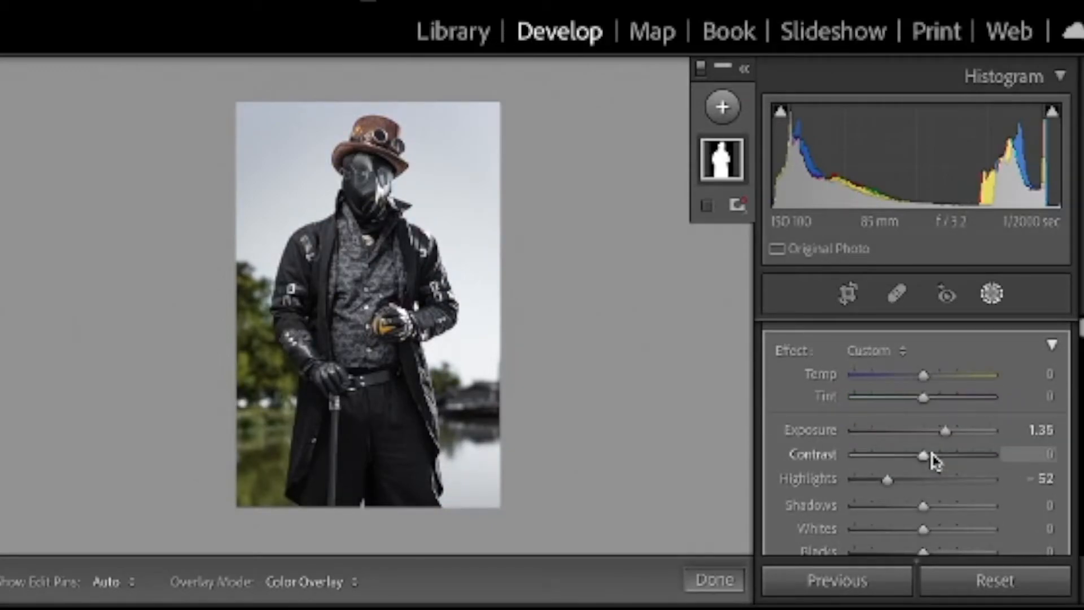
left_click_drag(926, 430, 933, 462)
left_click(942, 455)
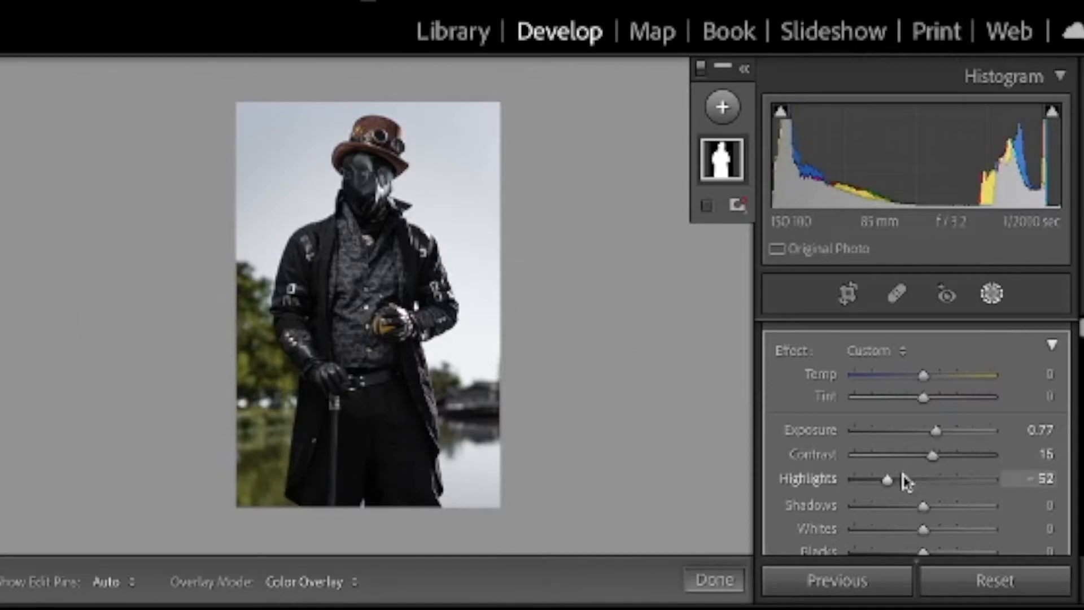
scroll(919, 495, "down", 1)
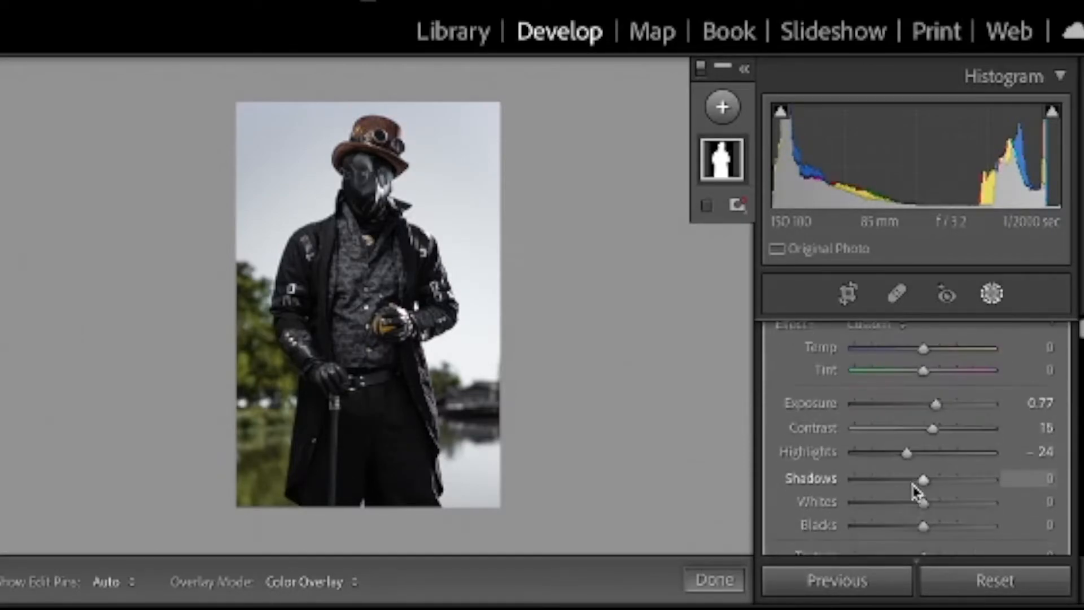
Set the subject mask's shadows to 22, whites to 1 and blacks to -8.
left_click_drag(956, 486, 934, 489)
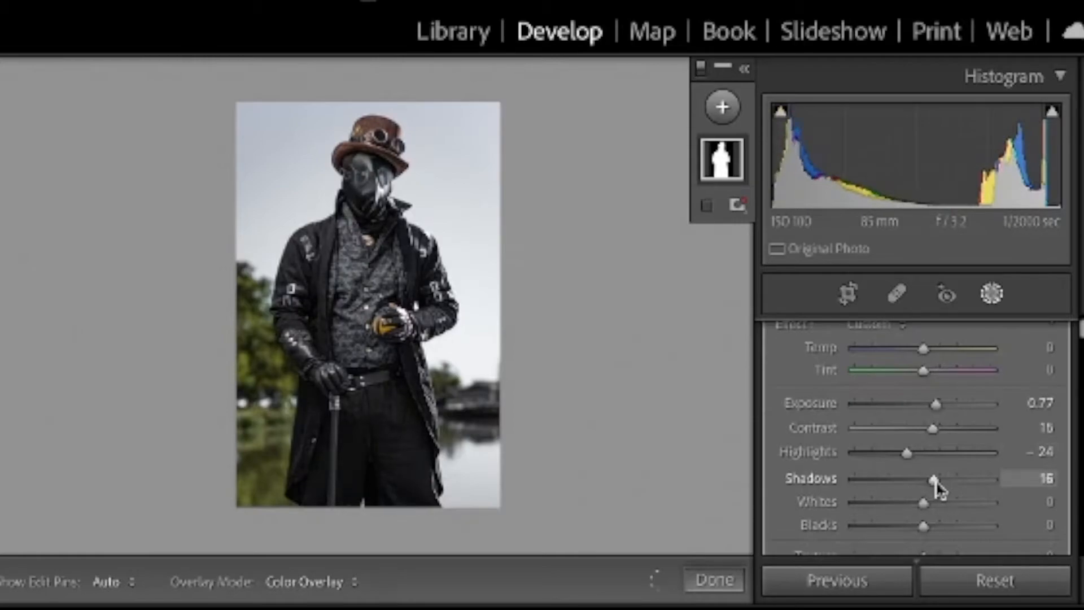
scroll(937, 489, "down", 1)
left_click(939, 470)
left_click_drag(937, 466, 923, 472)
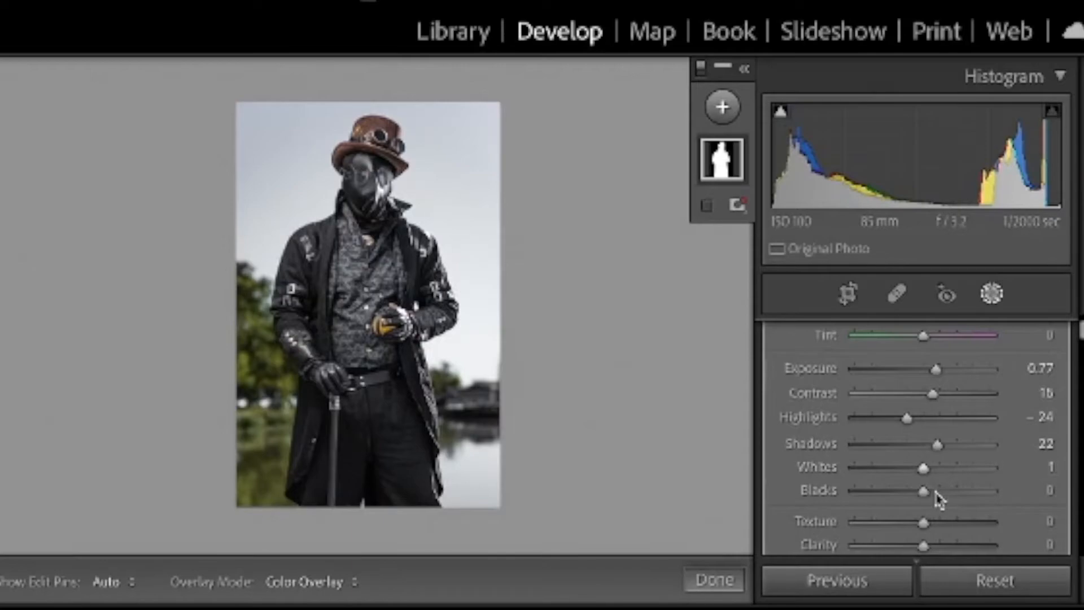
left_click_drag(946, 497, 919, 505)
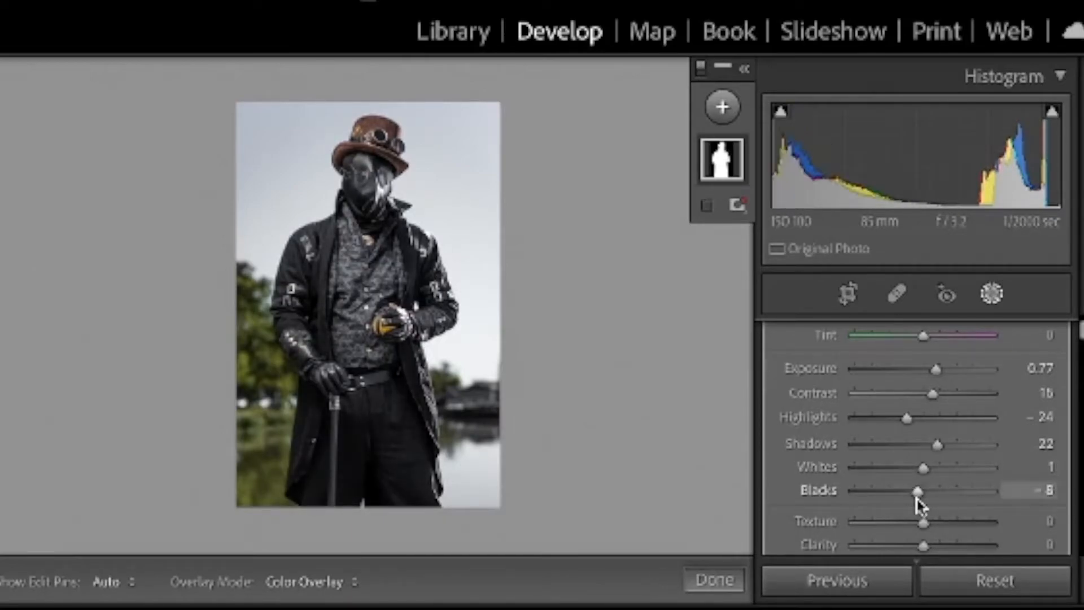
Compare the photo with its original, and set the subject mask's contrast to 35 and highlights to -56.
key("backslash")
key("backslash")
left_click(947, 395)
left_click(886, 419)
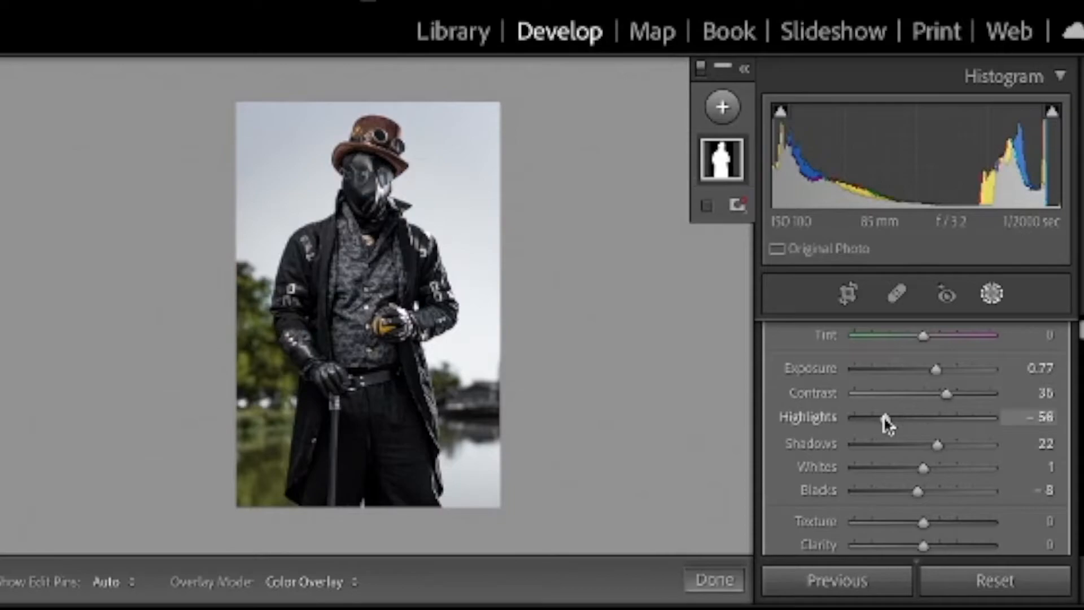
scroll(834, 458, "down", 4)
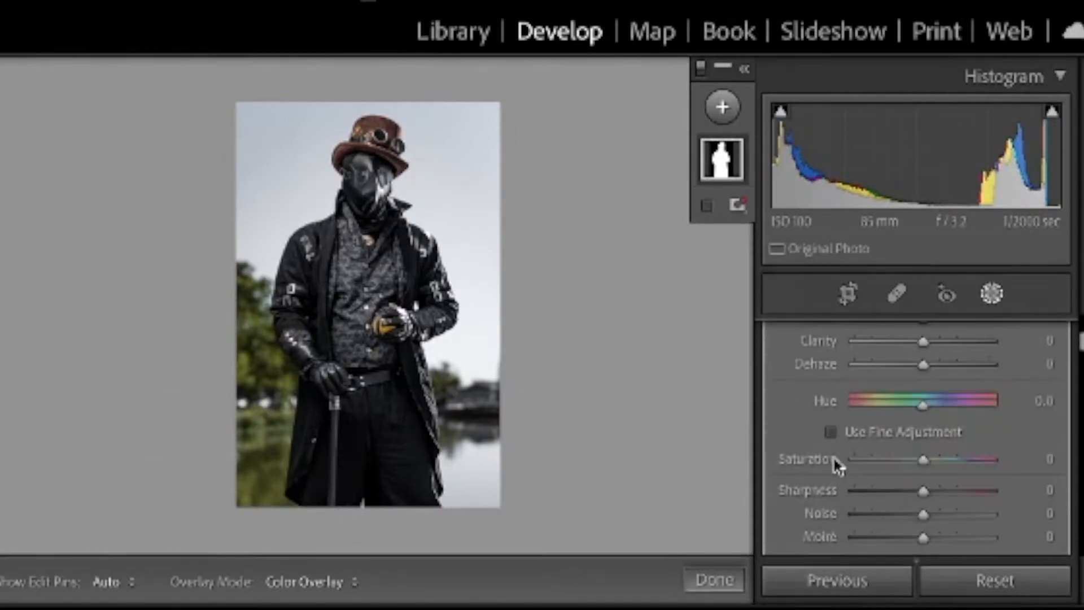
Set the blue saturation in the HSL adjustments to -29.
scroll(832, 456, "down", 6)
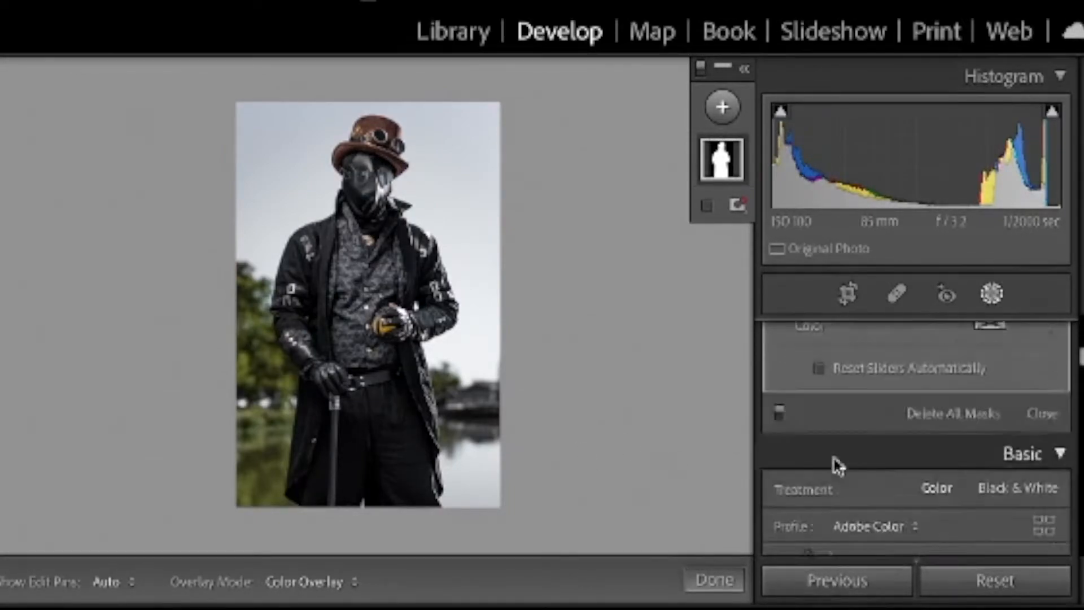
scroll(833, 456, "down", 10)
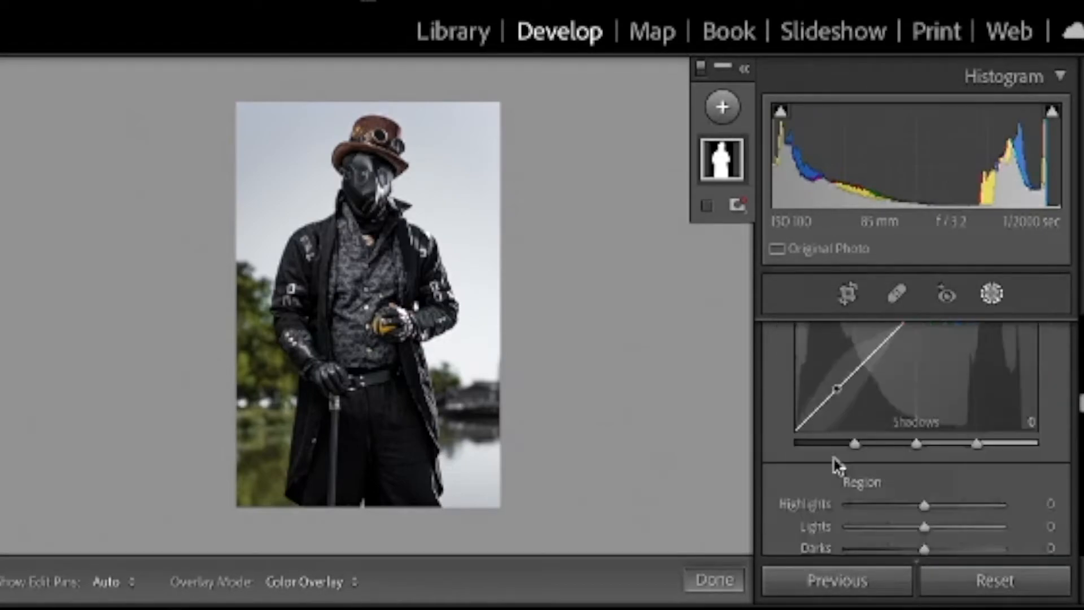
scroll(833, 456, "down", 3)
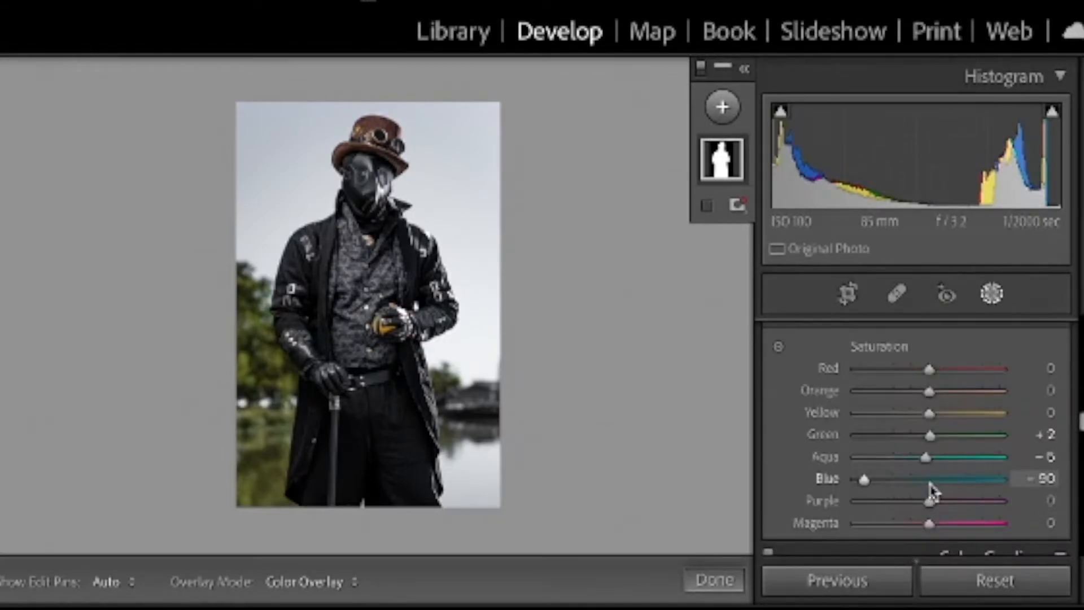
left_click(928, 484)
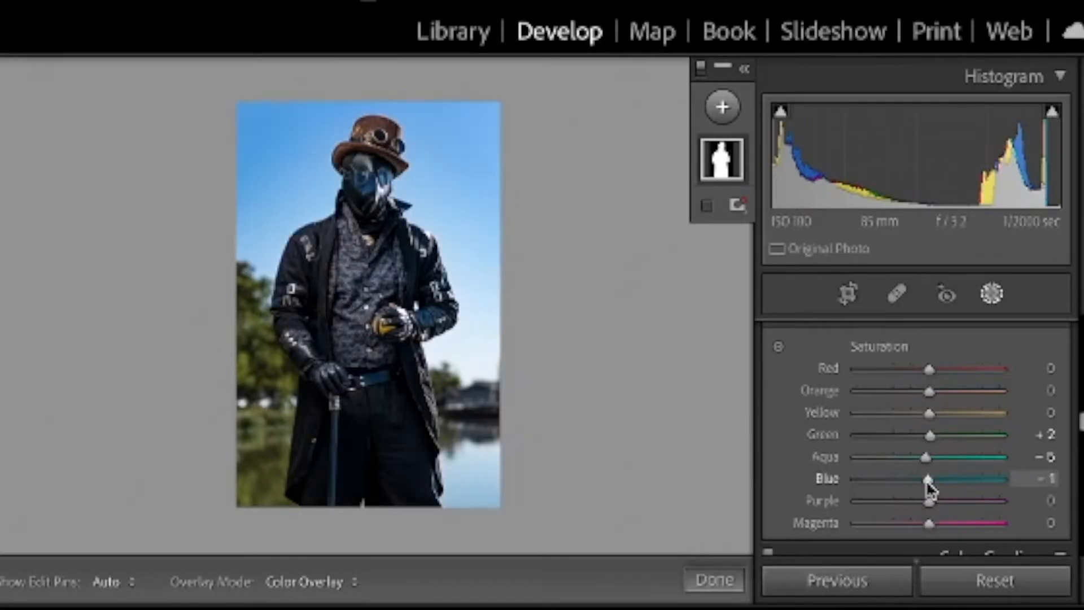
left_click_drag(926, 483, 904, 487)
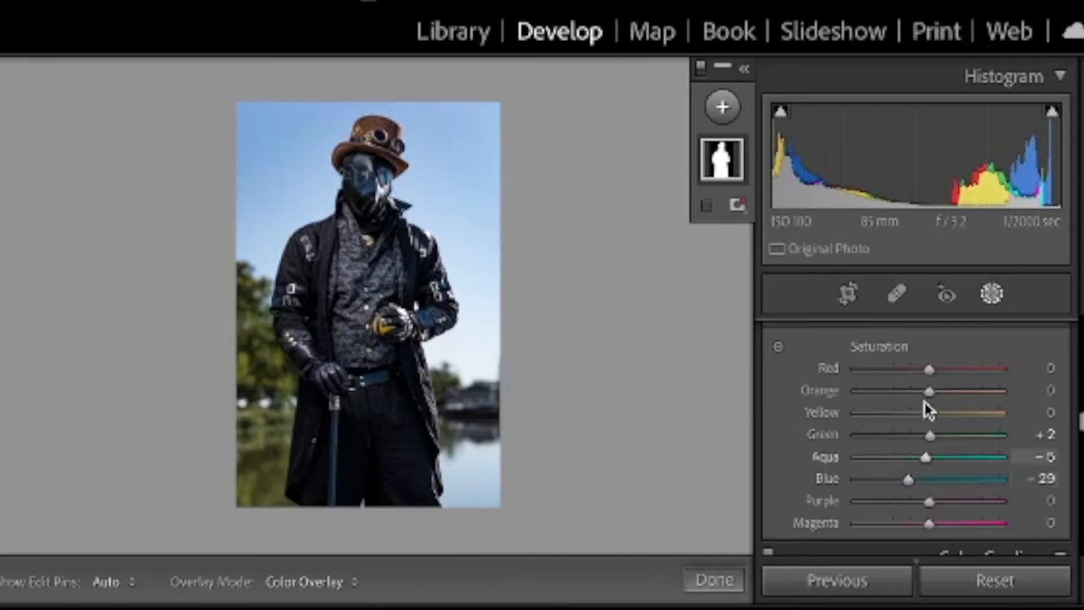
Look over the Tone Curve, HSL and Color Grading adjustments.
scroll(927, 411, "up", 3)
scroll(929, 412, "down", 1)
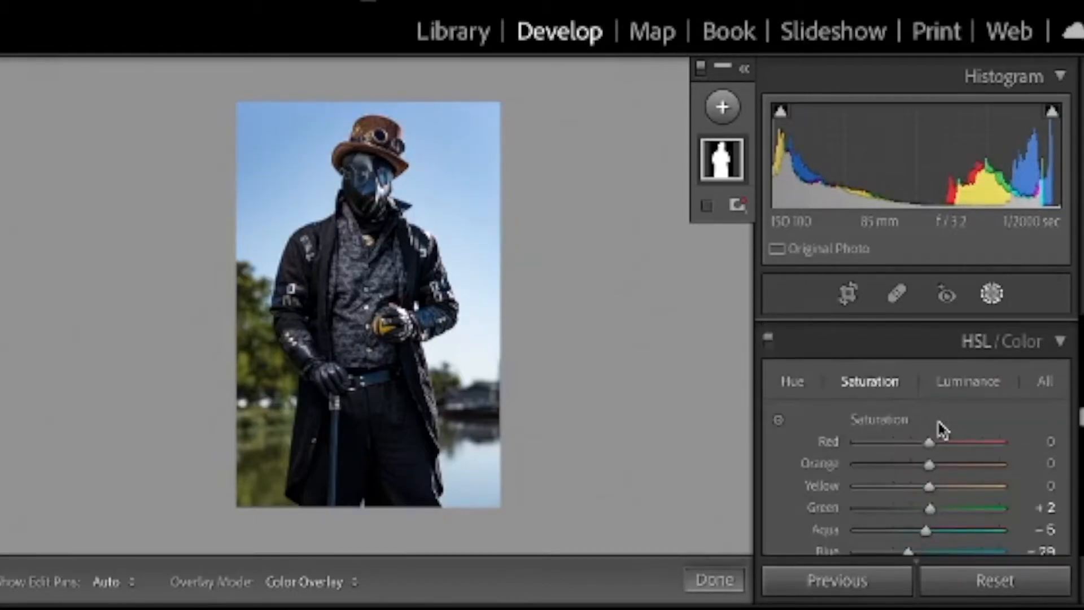
scroll(942, 431, "down", 4)
scroll(942, 431, "up", 5)
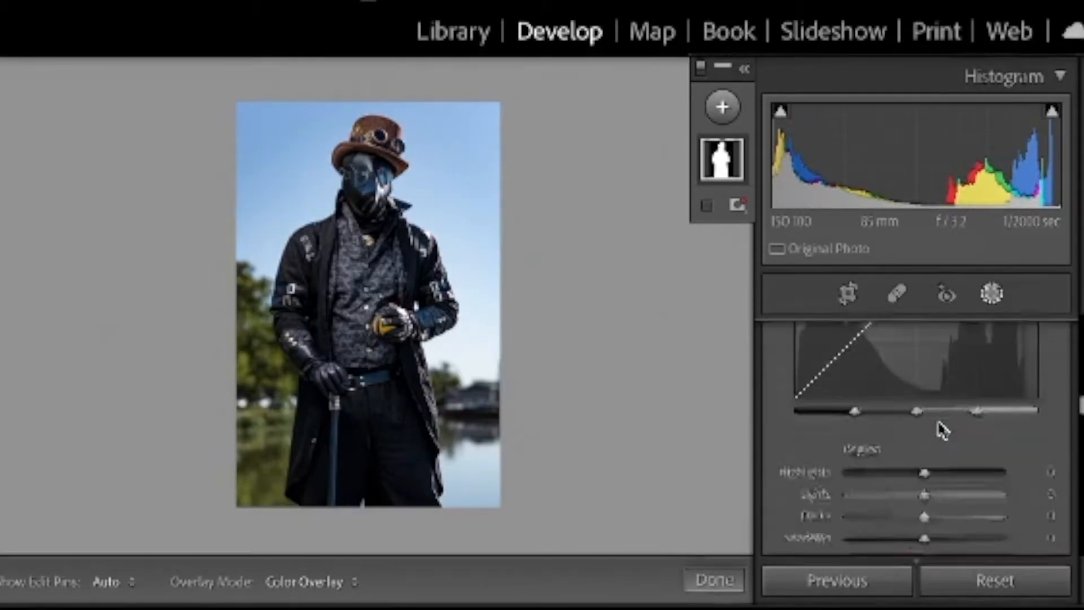
scroll(941, 426, "up", 4)
scroll(938, 418, "down", 5)
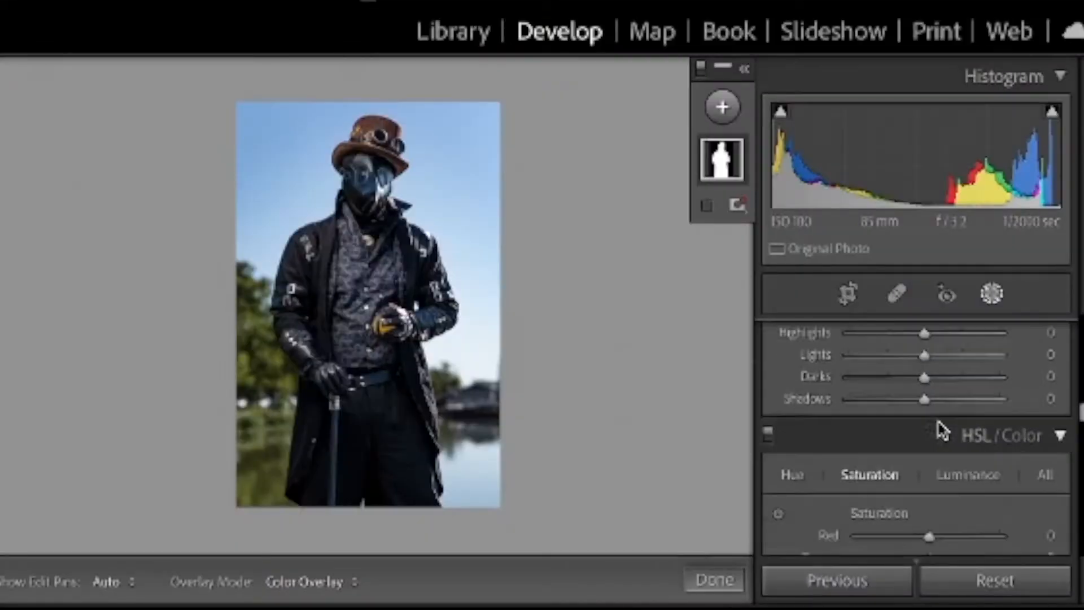
scroll(940, 430, "down", 5)
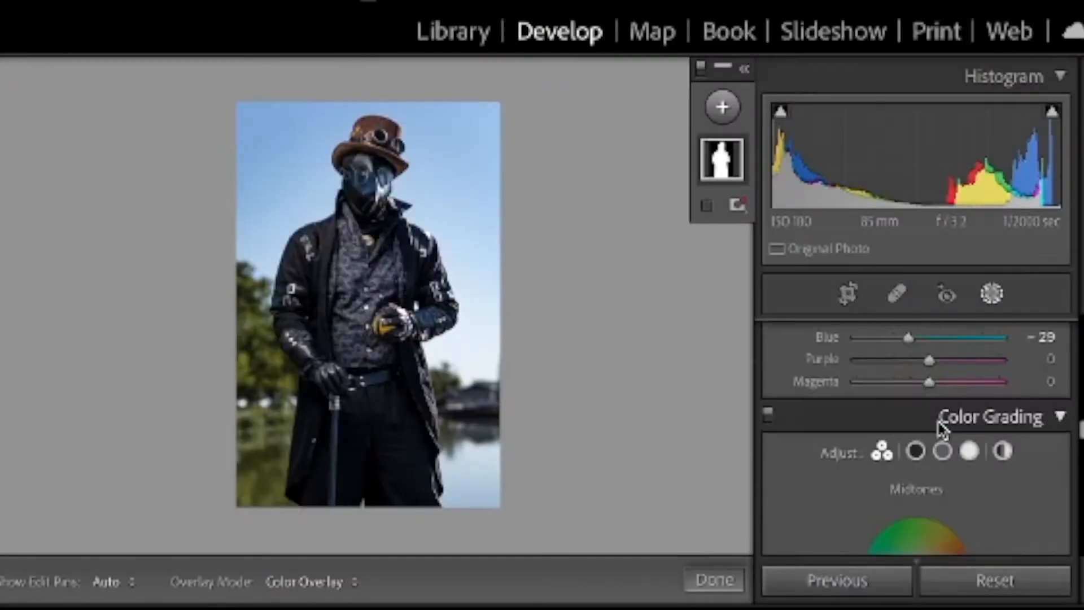
scroll(942, 429, "up", 4)
scroll(942, 431, "down", 2)
scroll(939, 429, "up", 3)
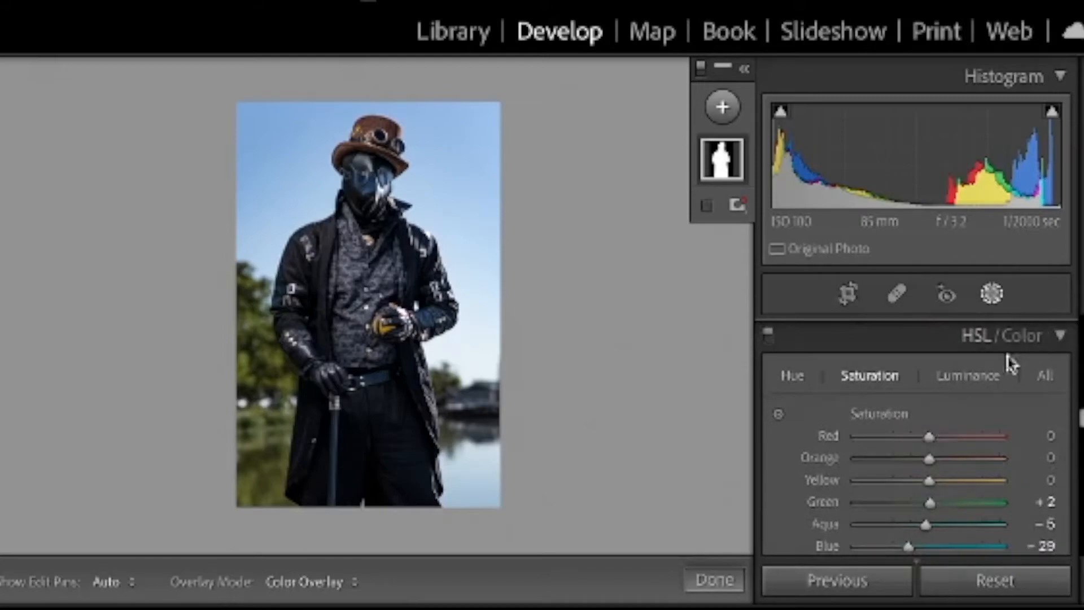
Set the HSL hue of the greens to -3 and of the aquas to 2.
left_click(797, 384)
scroll(942, 477, "down", 2)
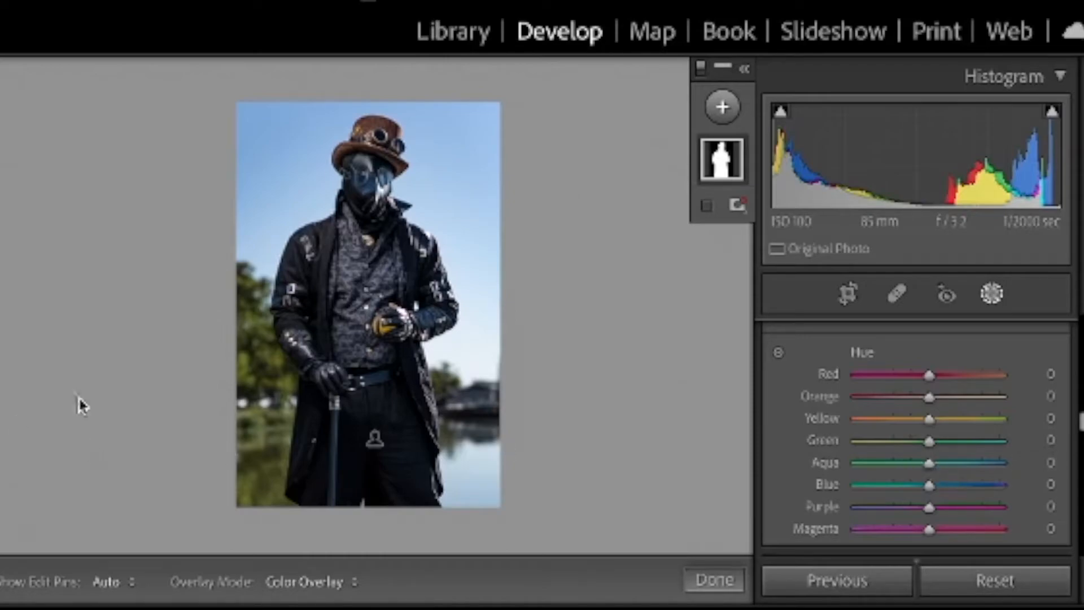
left_click(966, 440)
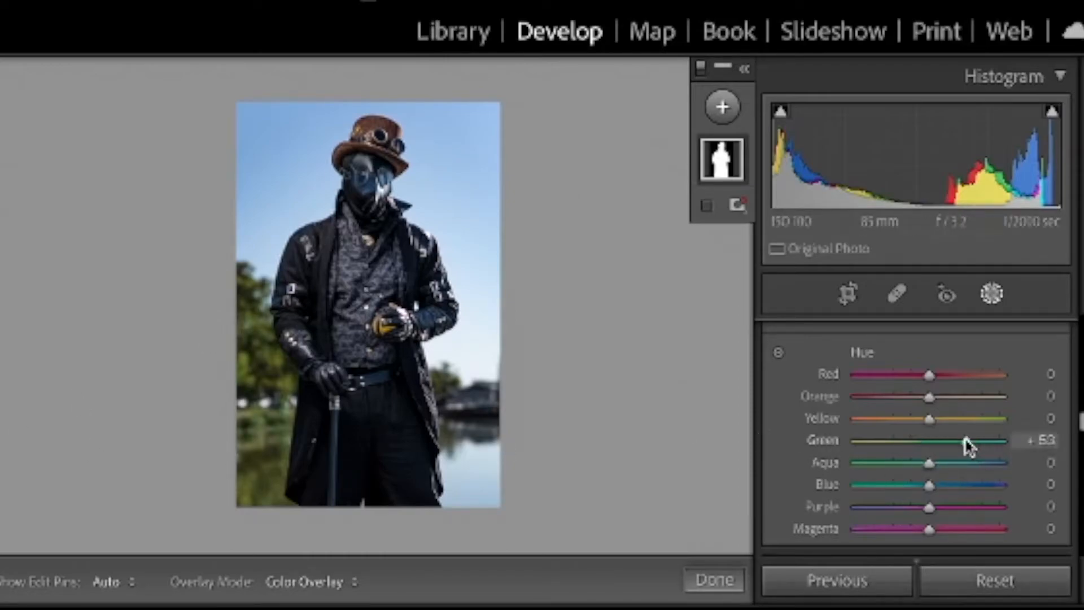
left_click_drag(1046, 446, 833, 462)
left_click_drag(896, 466, 932, 482)
scroll(932, 482, "down", 3)
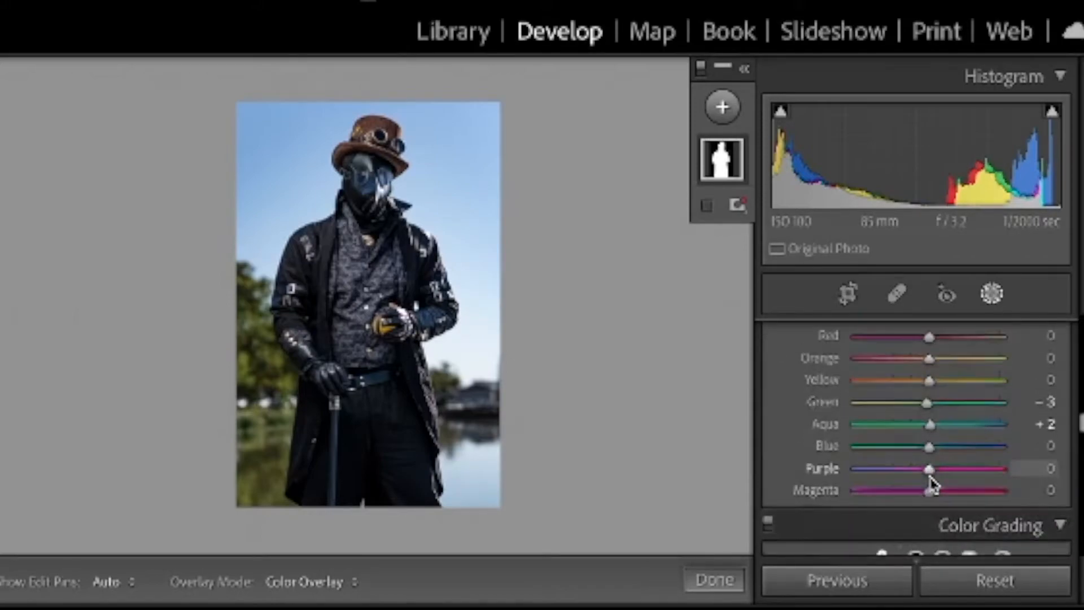
scroll(933, 483, "up", 3)
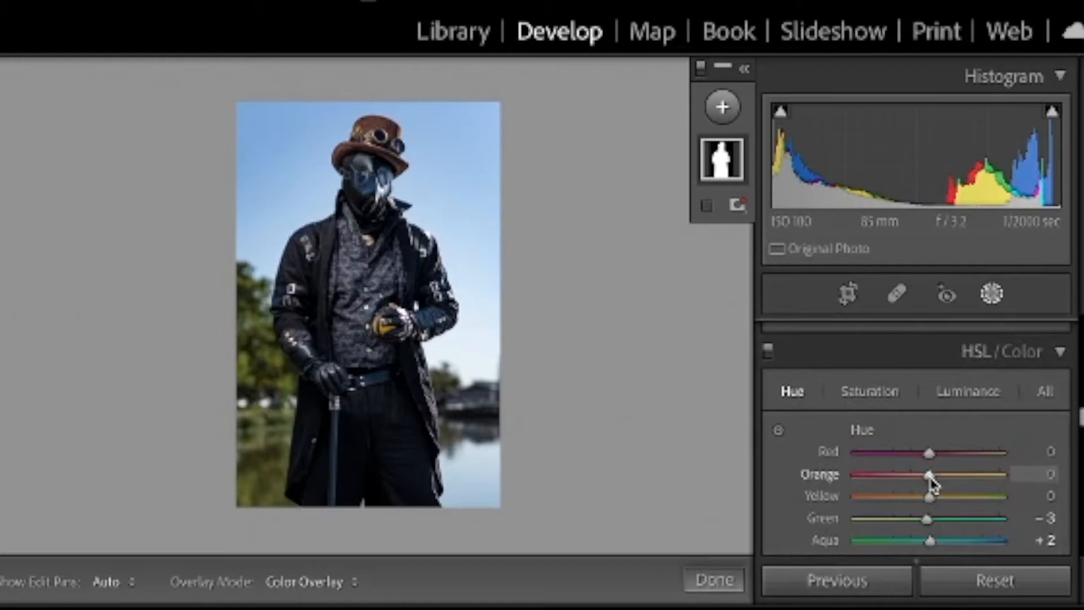
Try a red primary hue of 12 in the Calibration adjustments.
scroll(915, 474, "down", 10)
scroll(915, 478, "down", 10)
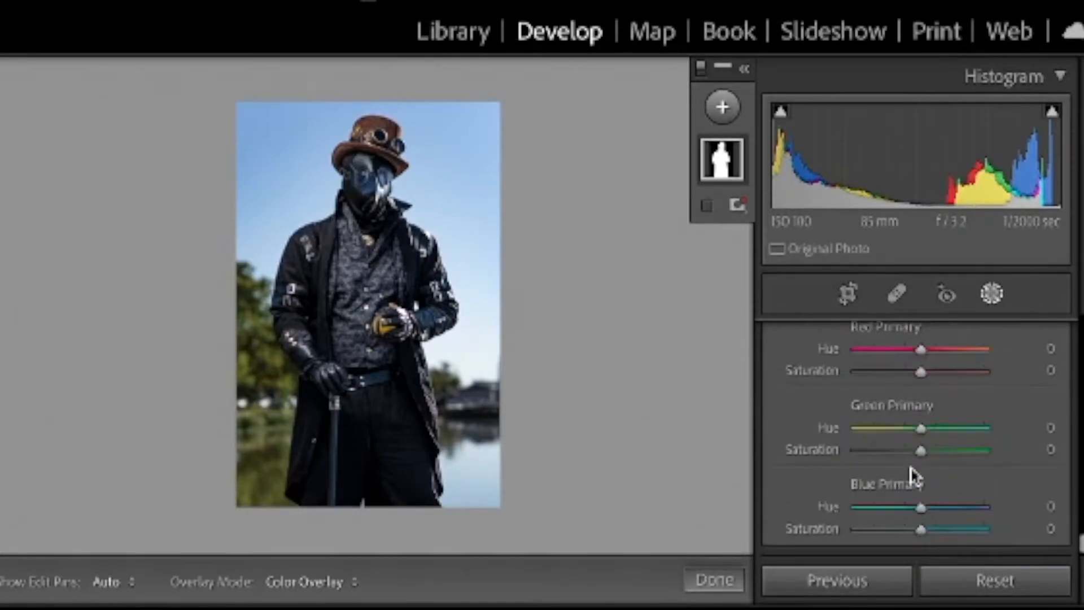
scroll(915, 477, "up", 4)
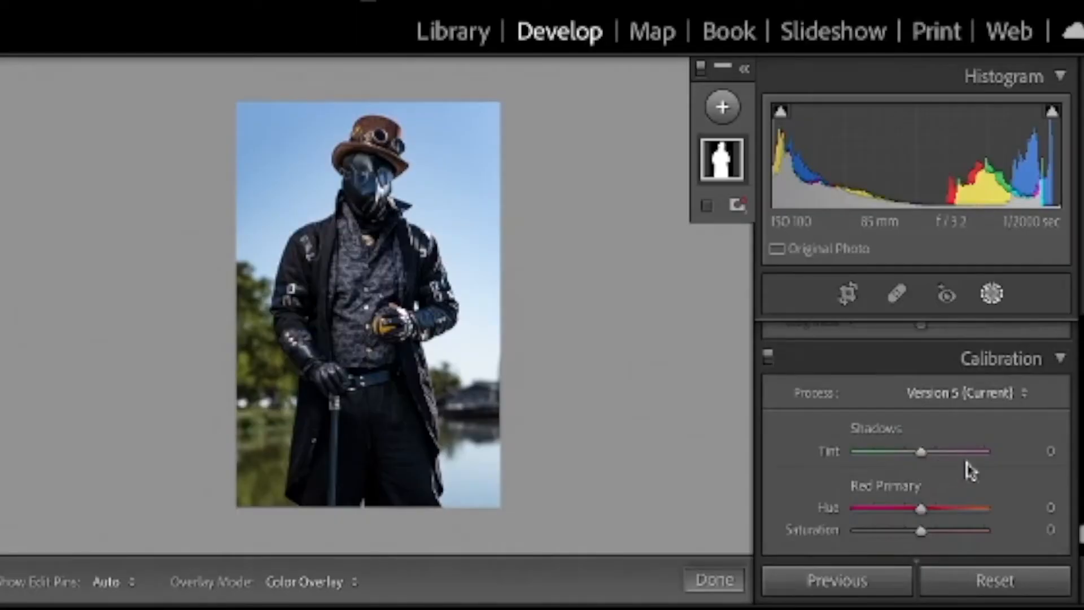
scroll(1011, 438, "down", 3)
scroll(1015, 440, "up", 2)
scroll(1015, 440, "up", 1)
scroll(1015, 439, "down", 3)
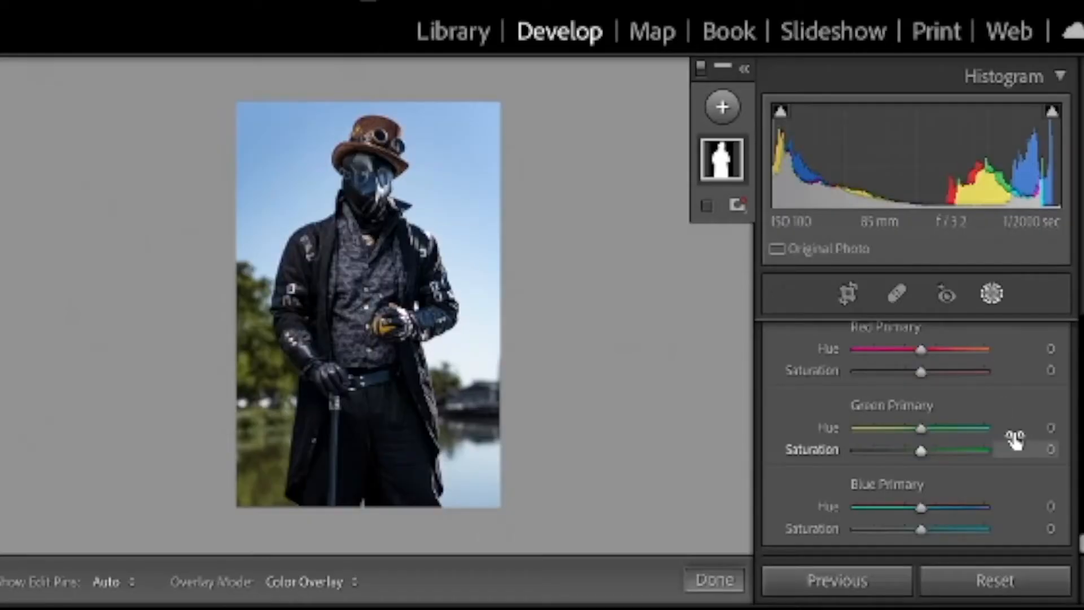
double_click(902, 349)
mouse_move(934, 354)
left_mouse_down()
mouse_move(983, 351)
mouse_move(883, 358)
mouse_move(941, 356)
mouse_move(929, 363)
left_mouse_up()
left_click(916, 348)
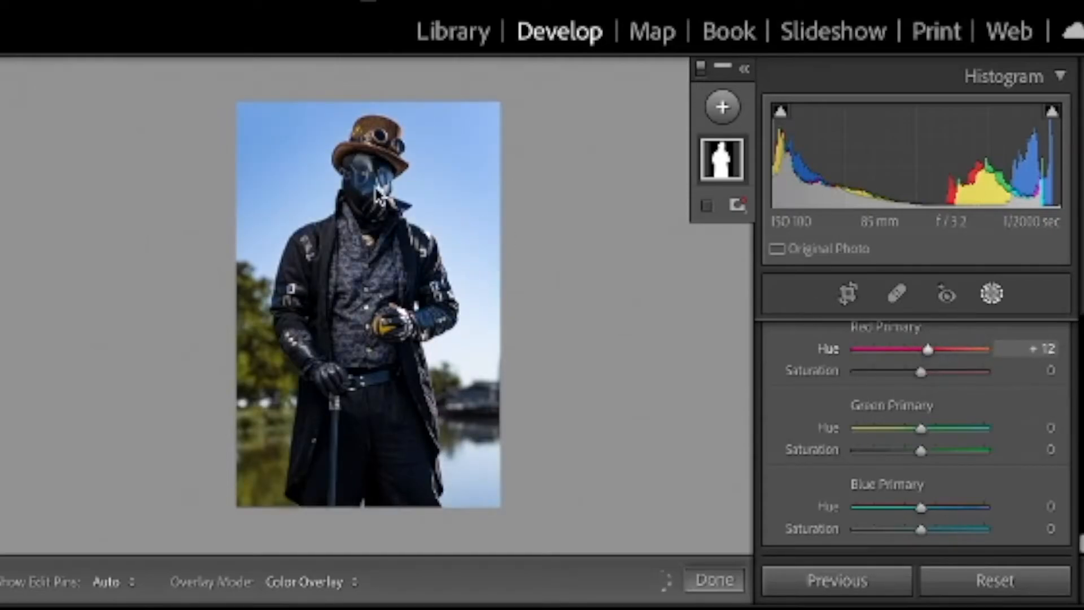
Enlarge the view of the figure and set the Calibration red primary hue to 52.
key("ctrl+equal")
key("ctrl+equal")
key("ctrl+equal")
key("ctrl+minus")
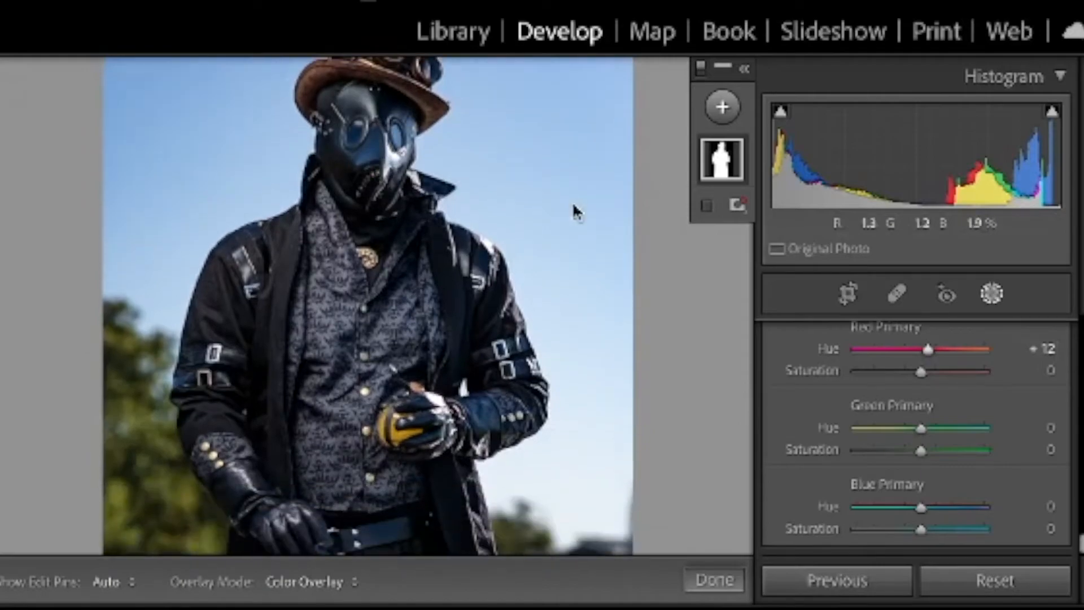
left_click_drag(913, 350, 883, 375)
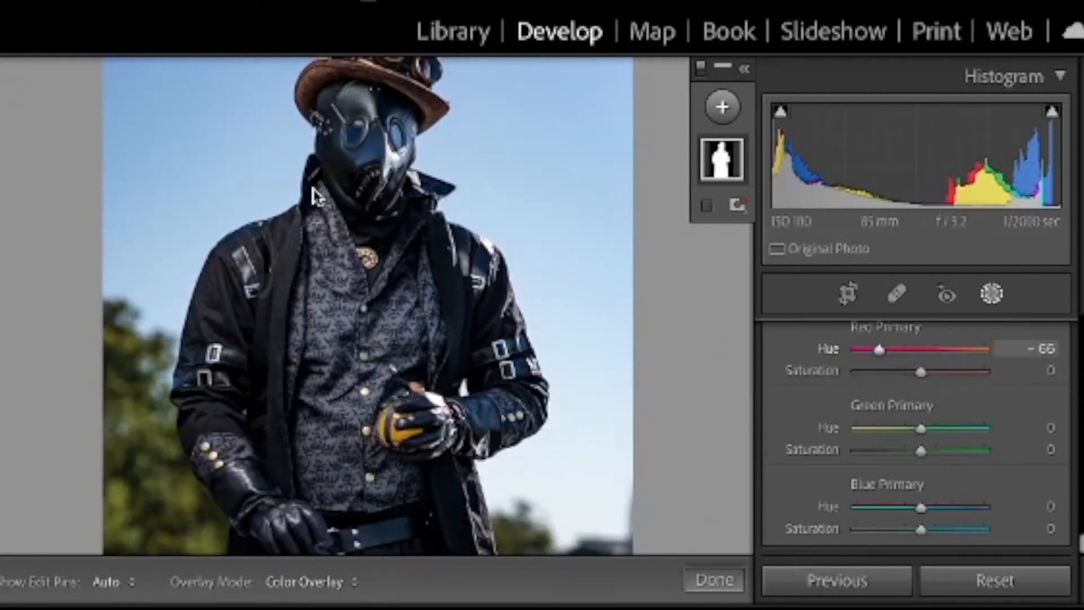
scroll(314, 190, "up", 2)
left_click_drag(919, 355, 964, 357)
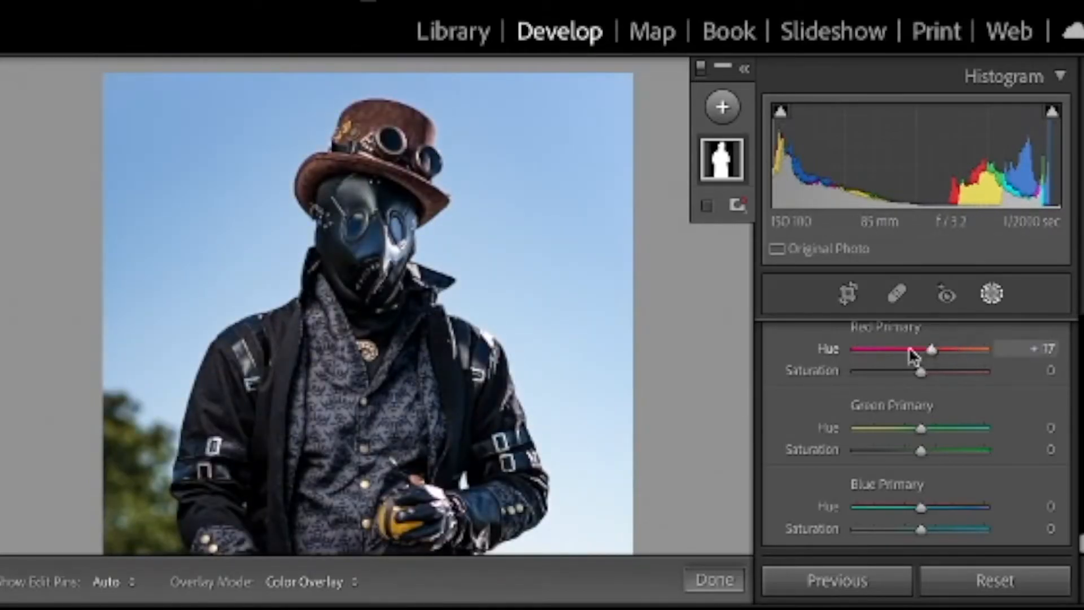
left_click_drag(903, 364, 951, 366)
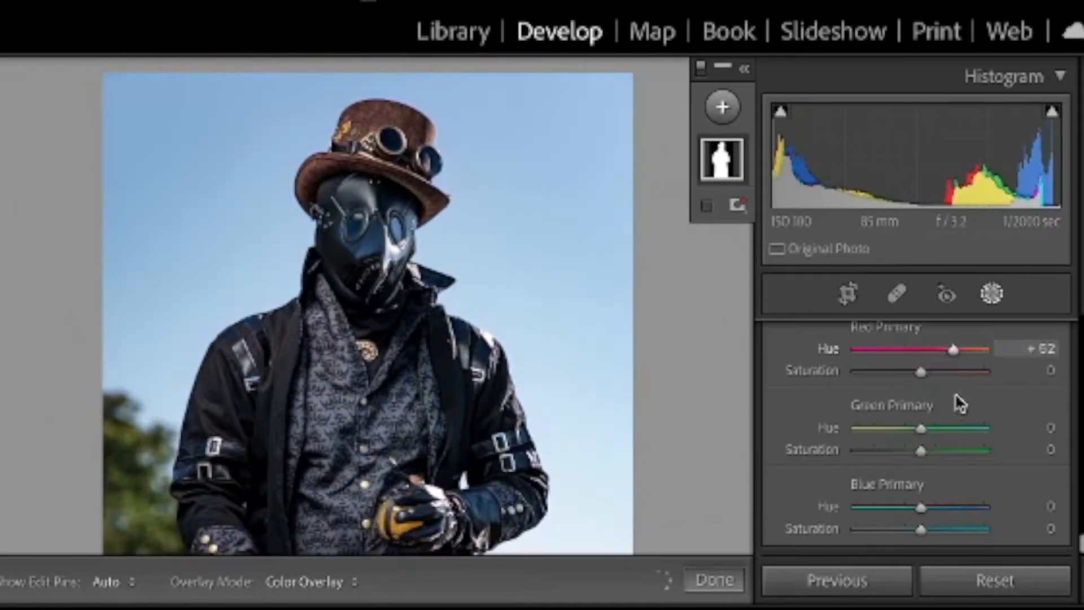
Set the Calibration green primary hue to -36, blue primary hue to -78 and red primary saturation to -54.
scroll(421, 399, "down", 1)
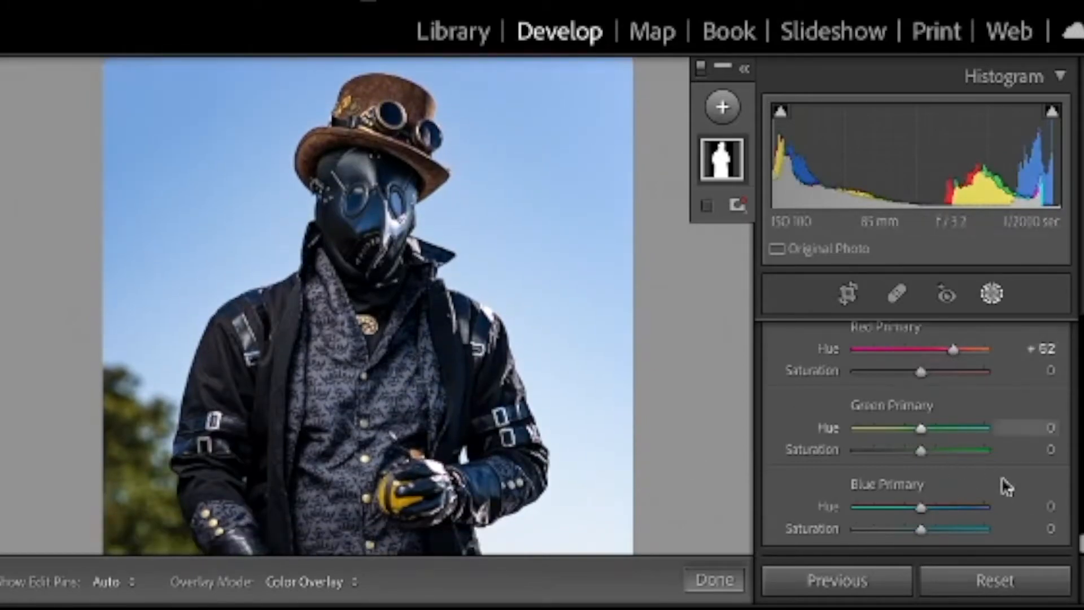
scroll(429, 390, "down", 4)
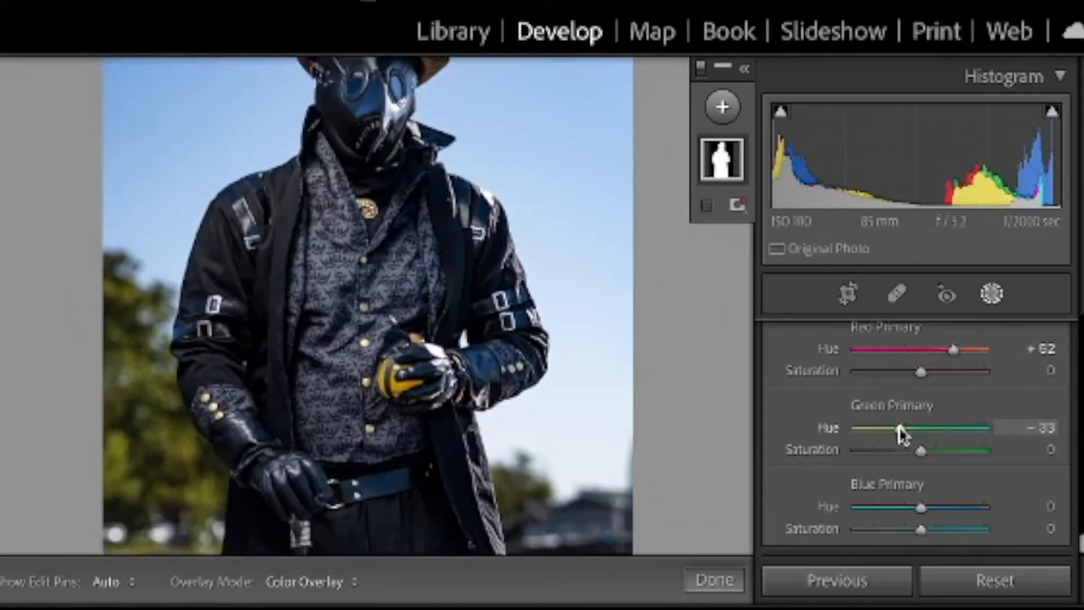
left_click_drag(881, 427, 899, 440)
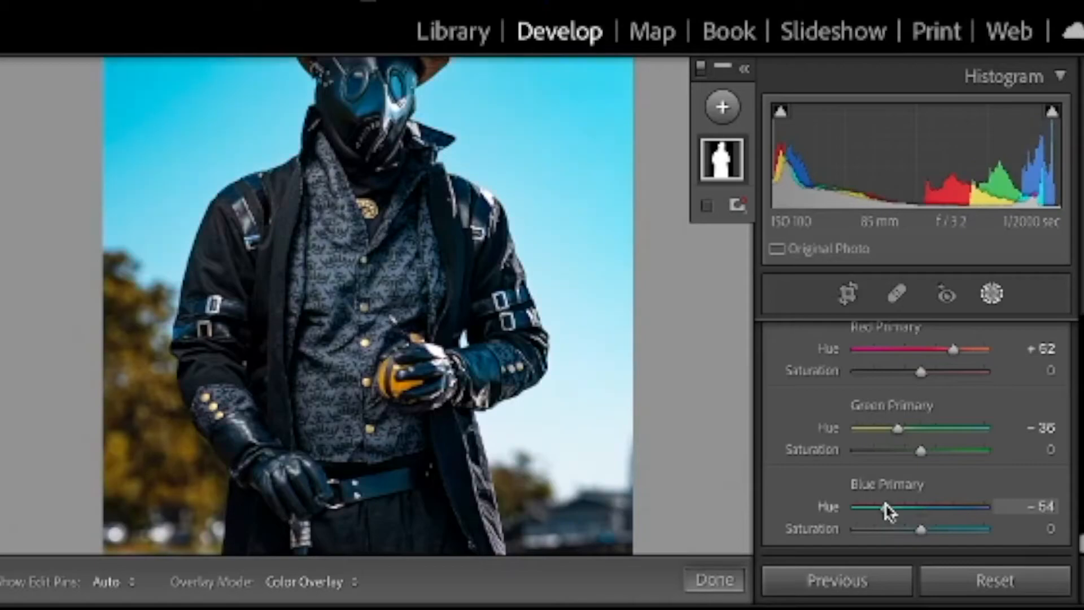
left_click_drag(939, 508, 878, 520)
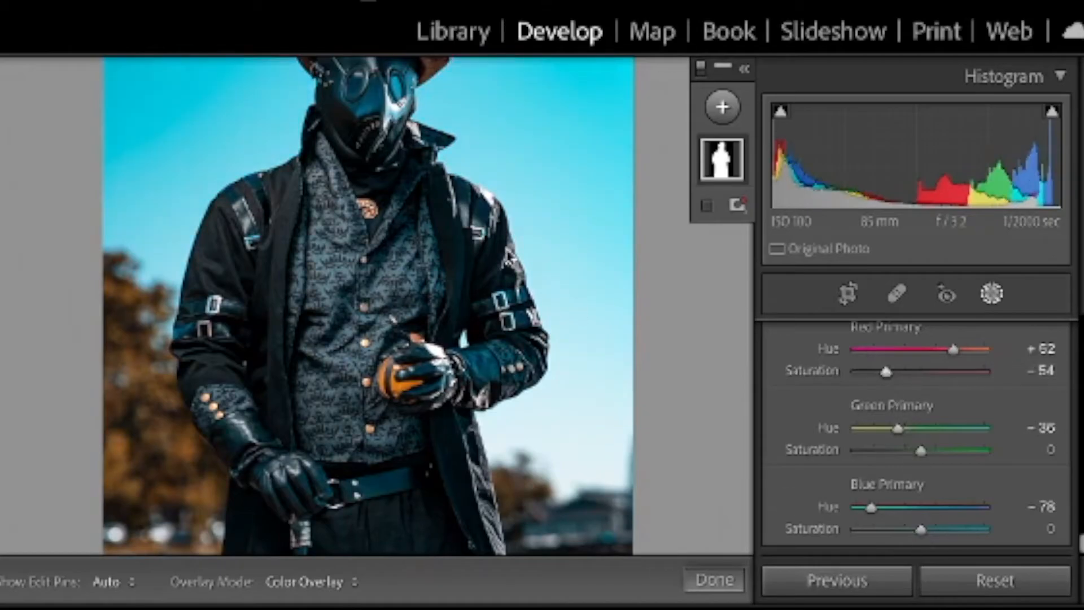
Compare the whole photo with its original, and set the blue primary hue to -55 and its saturation to -22.
scroll(510, 258, "up", 3)
key("z")
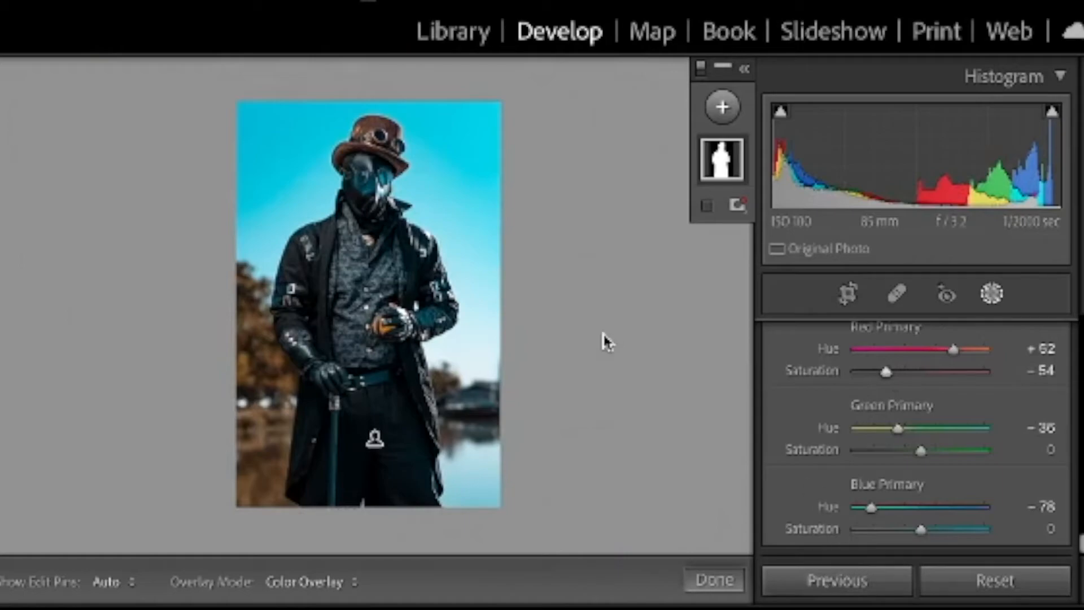
key("backslash")
key("backslash")
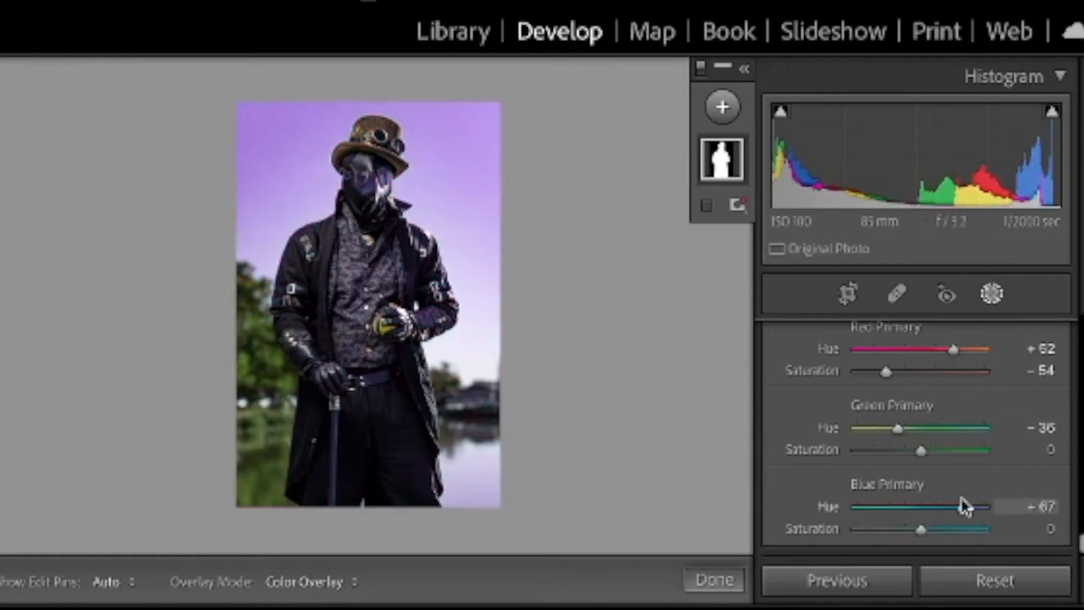
left_click_drag(959, 507, 890, 501)
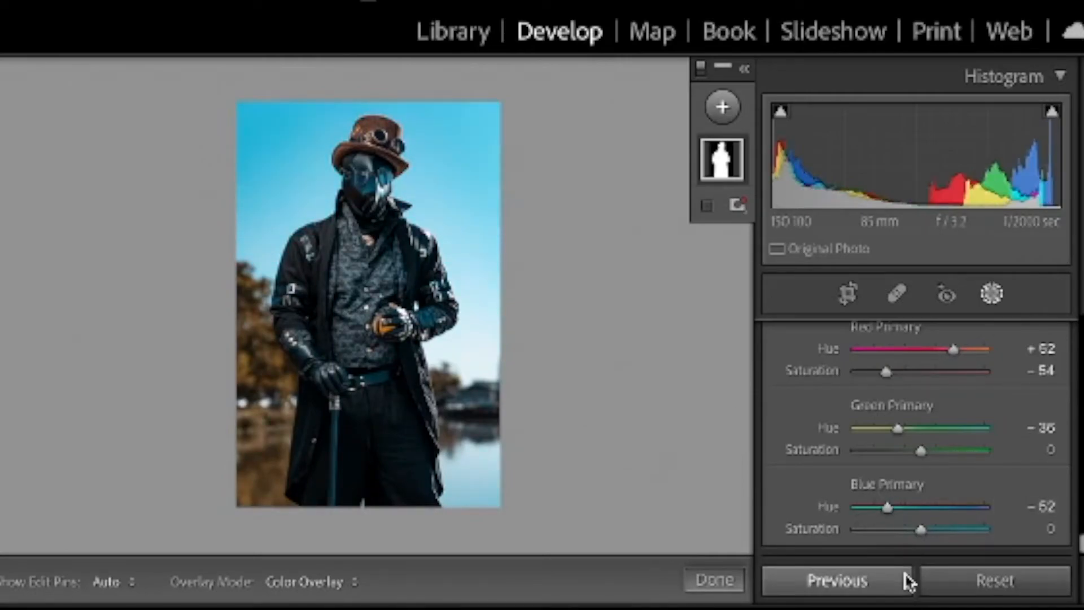
left_click_drag(885, 507, 884, 508)
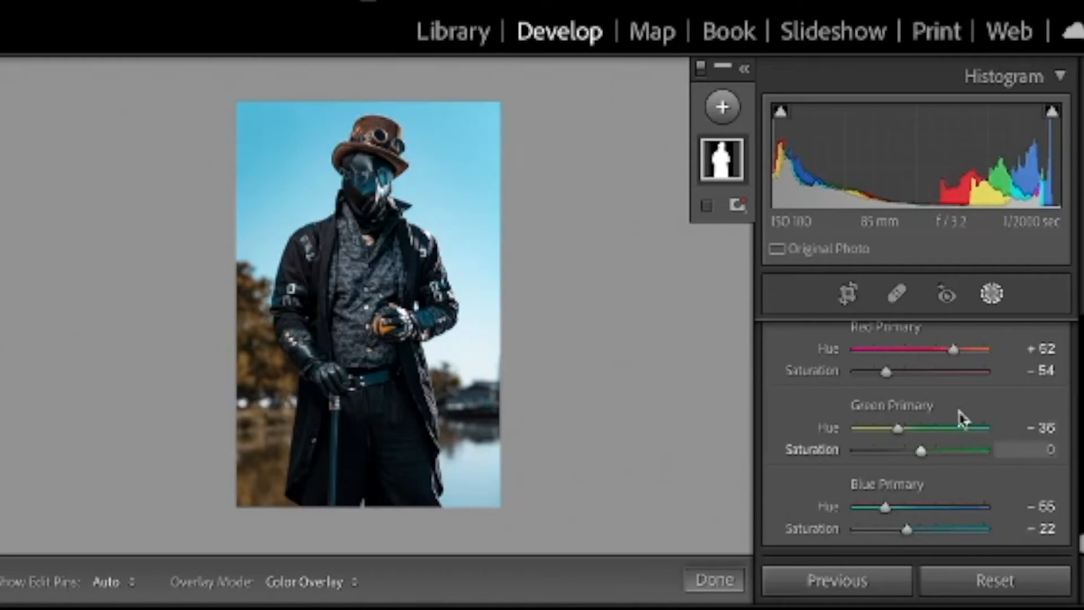
Set the photo's overall vibrance to 9 and saturation to -1 in the Basic adjustments.
scroll(913, 389, "up", 15)
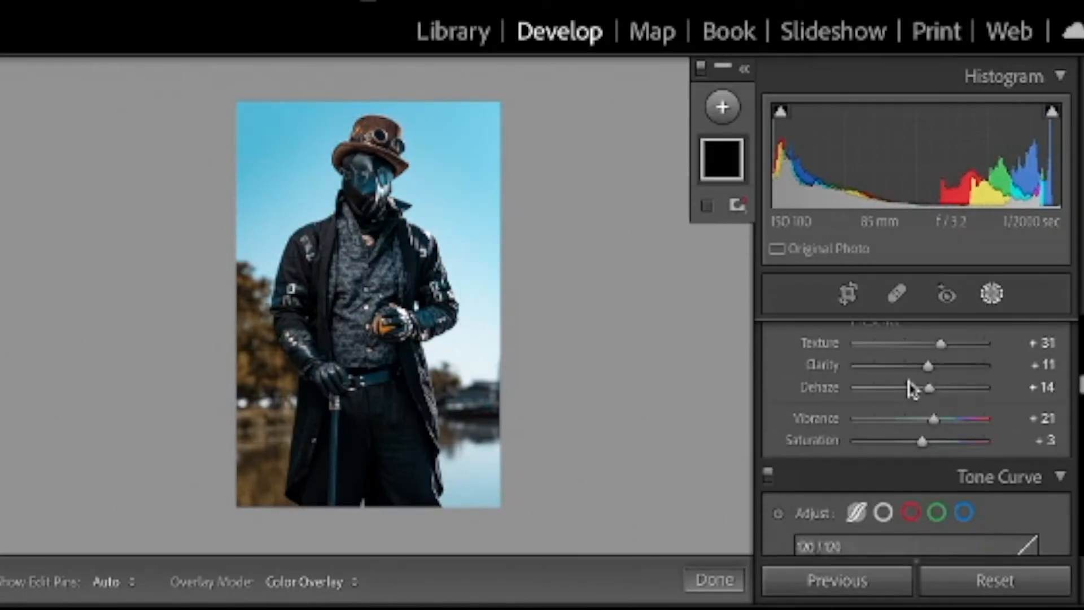
scroll(913, 388, "down", 15)
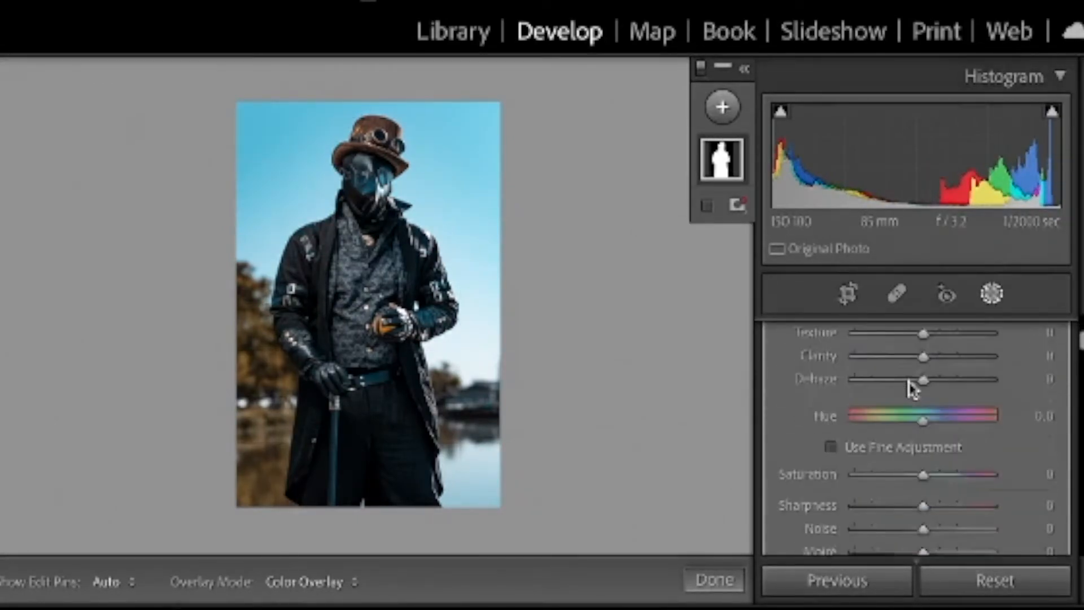
scroll(909, 390, "down", 10)
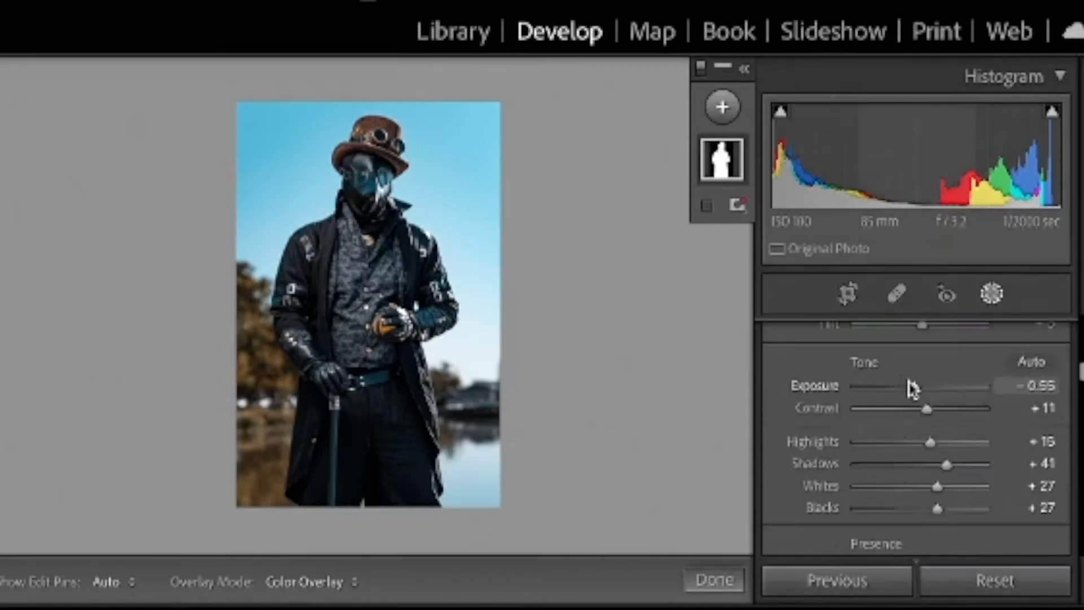
scroll(913, 388, "up", 2)
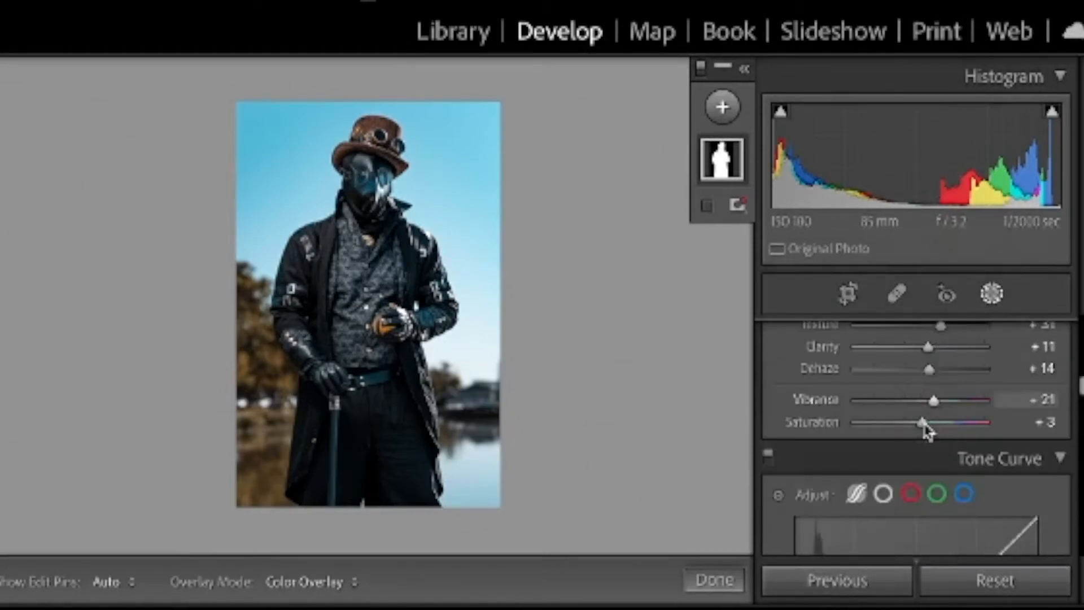
left_click_drag(920, 423, 927, 399)
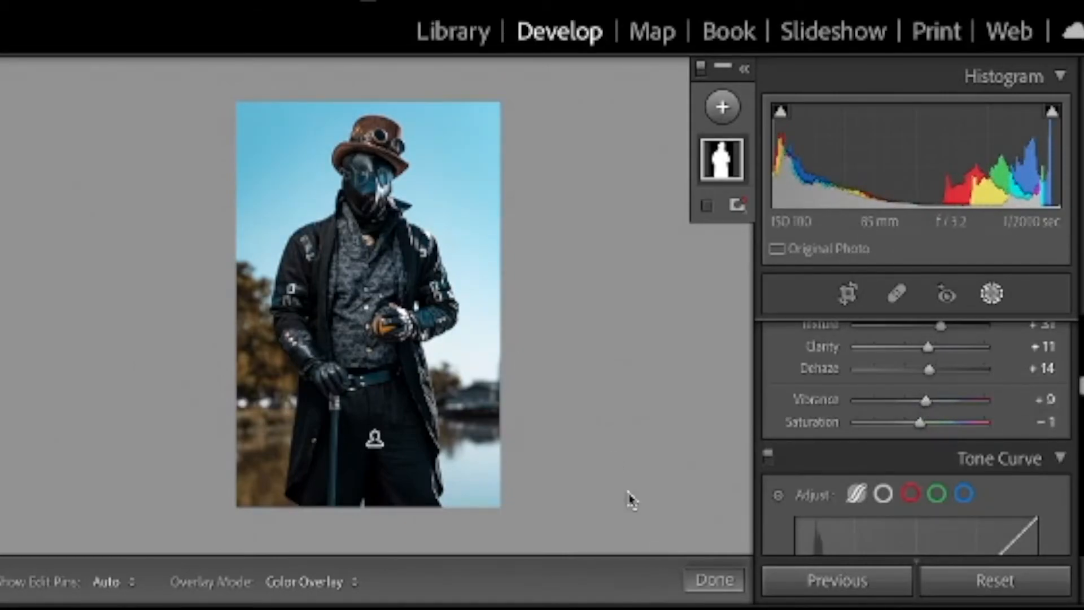
Look over the Basic and subject mask settings, and show the photo's export and external editing options.
scroll(943, 440, "down", 5)
scroll(946, 444, "up", 1)
scroll(945, 438, "up", 8)
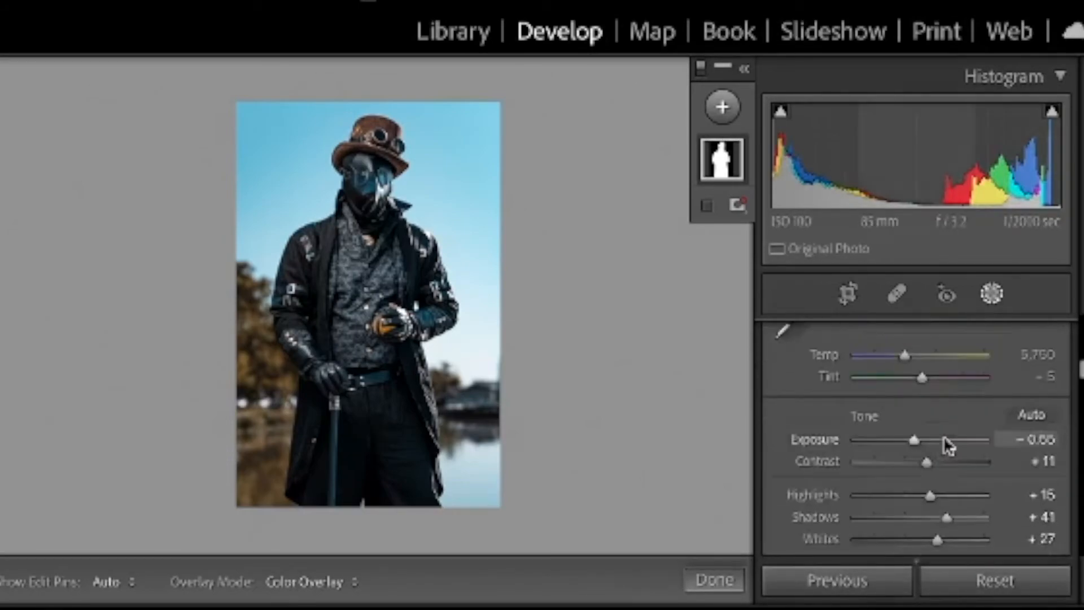
scroll(944, 442, "up", 3)
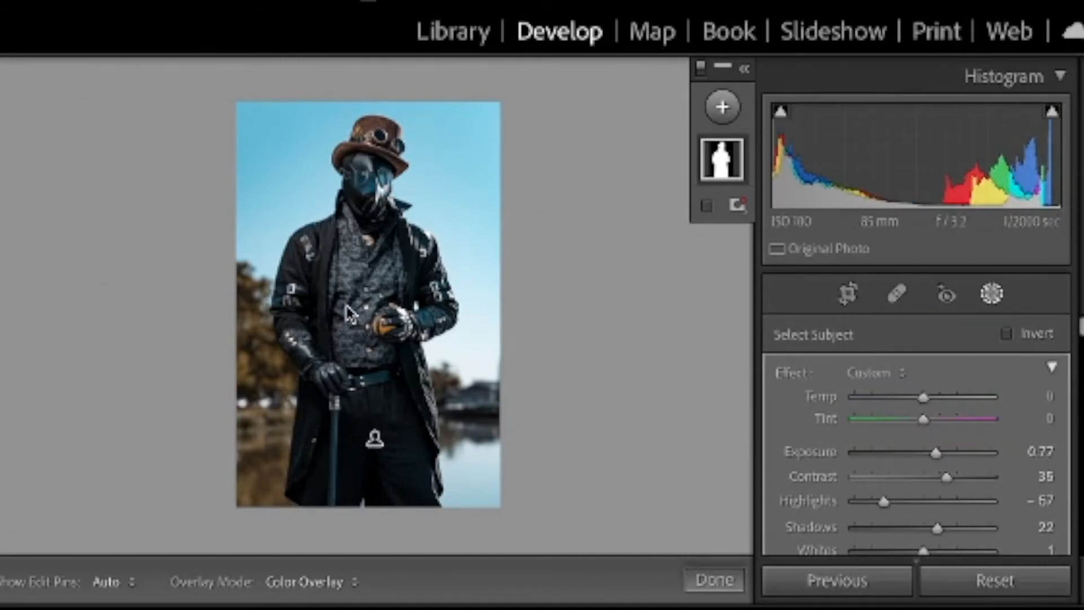
right_click(357, 195)
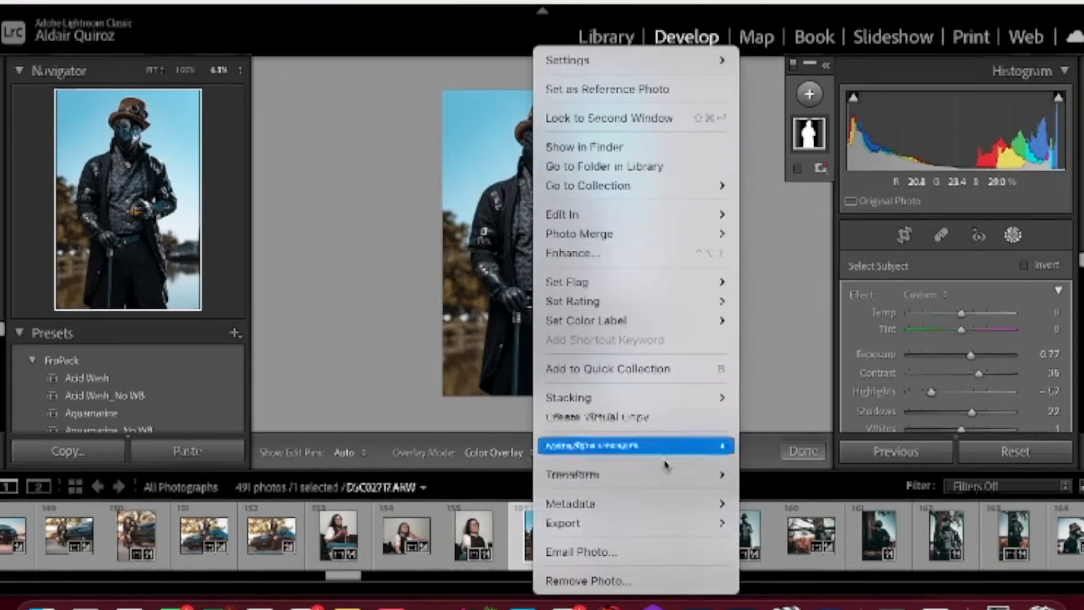
mouse_move(650, 526)
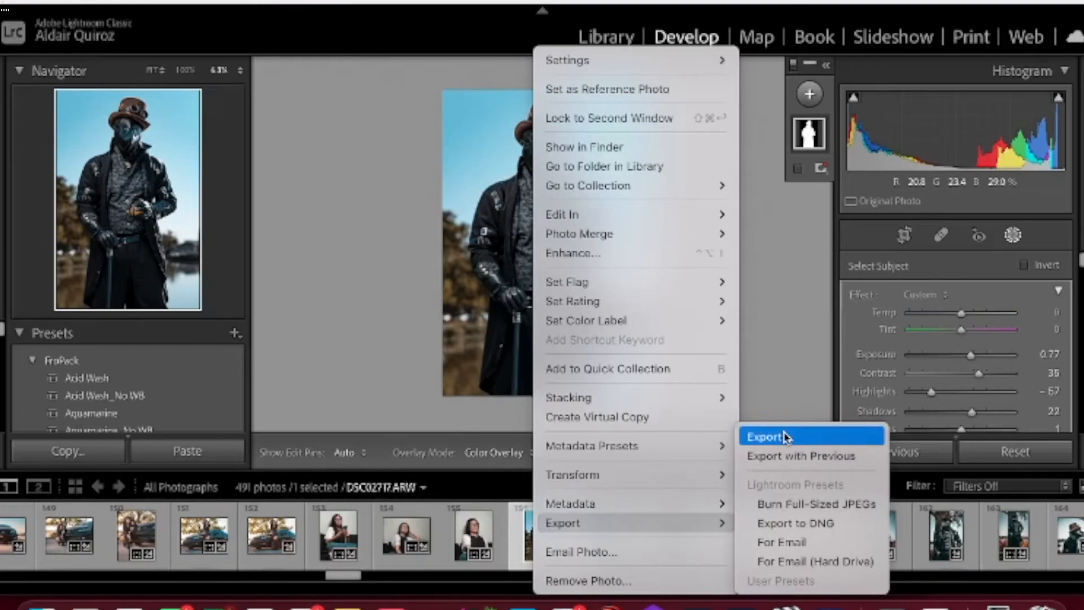
mouse_move(589, 219)
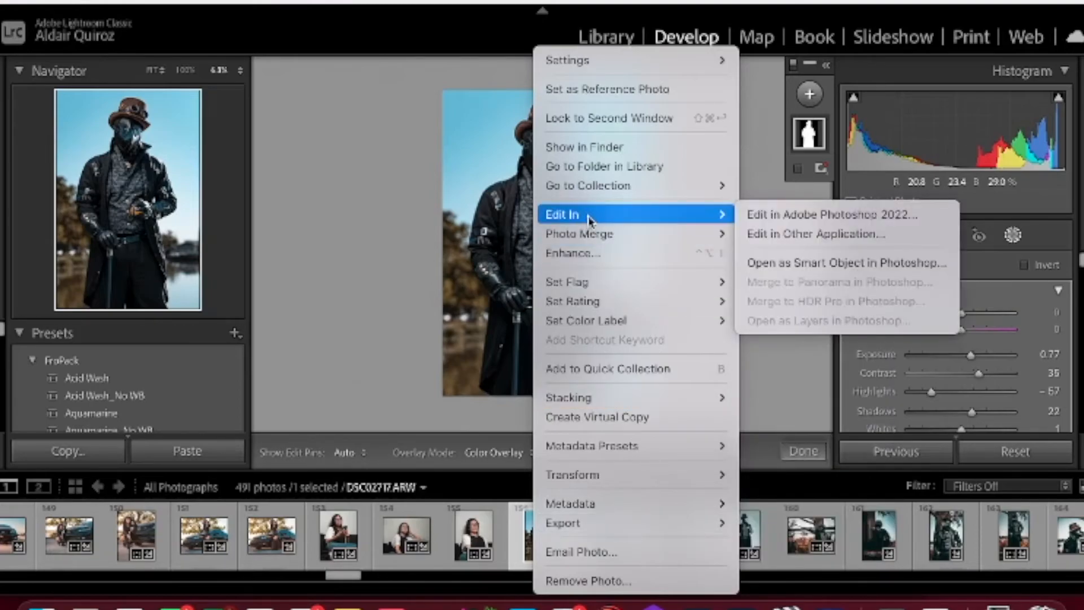